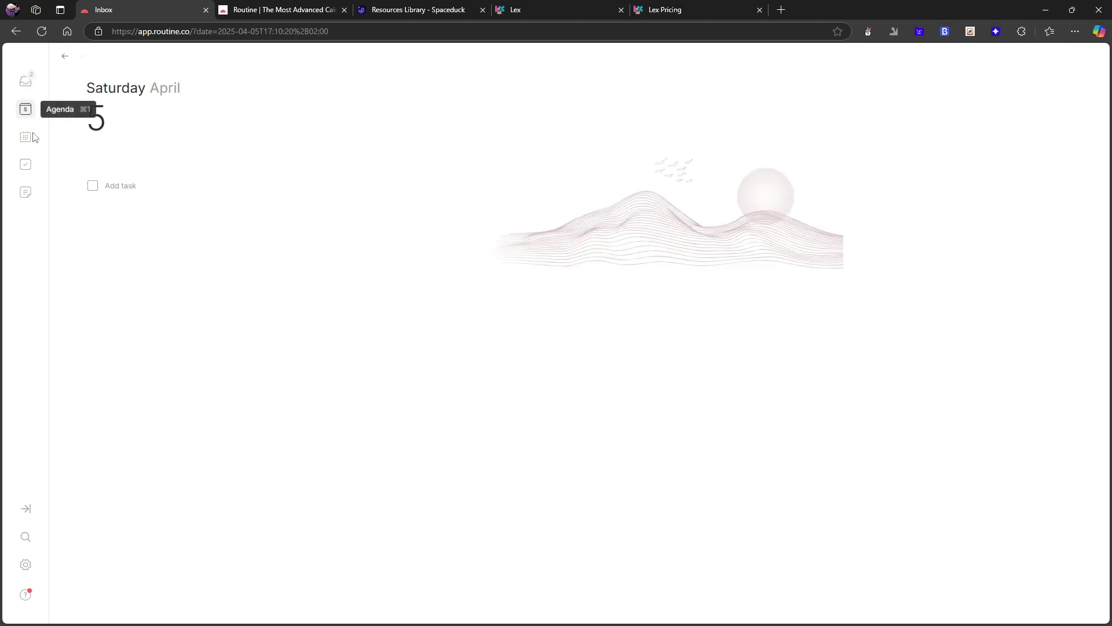
- Go from the calendar week view and unplanned tasks to the Test page with its 2021, 2022 and Later groups
click(34, 136)
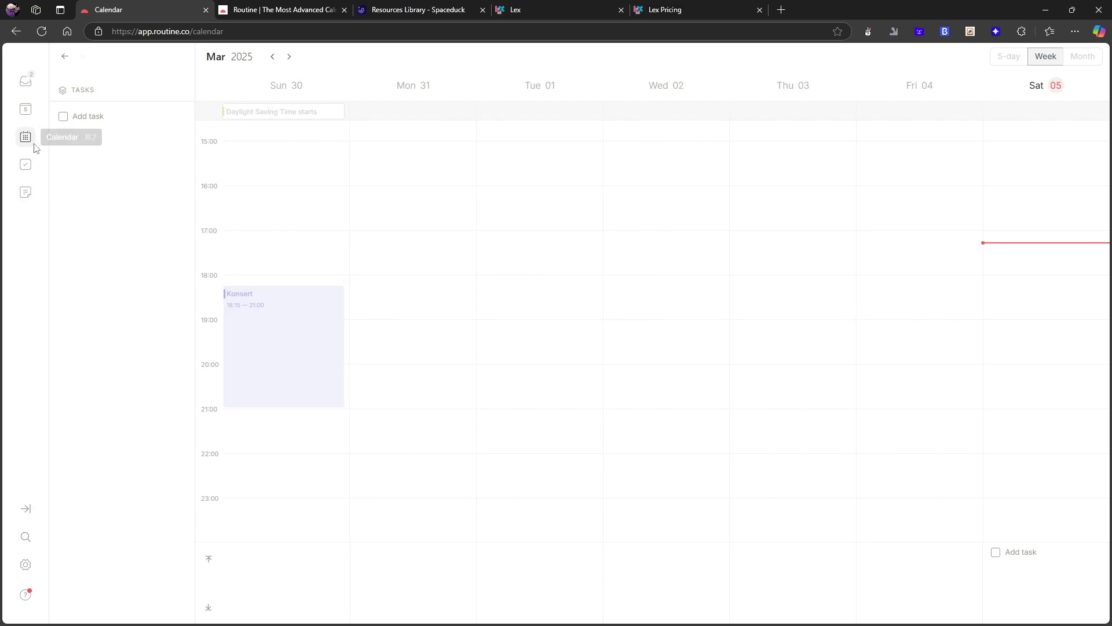
click(25, 164)
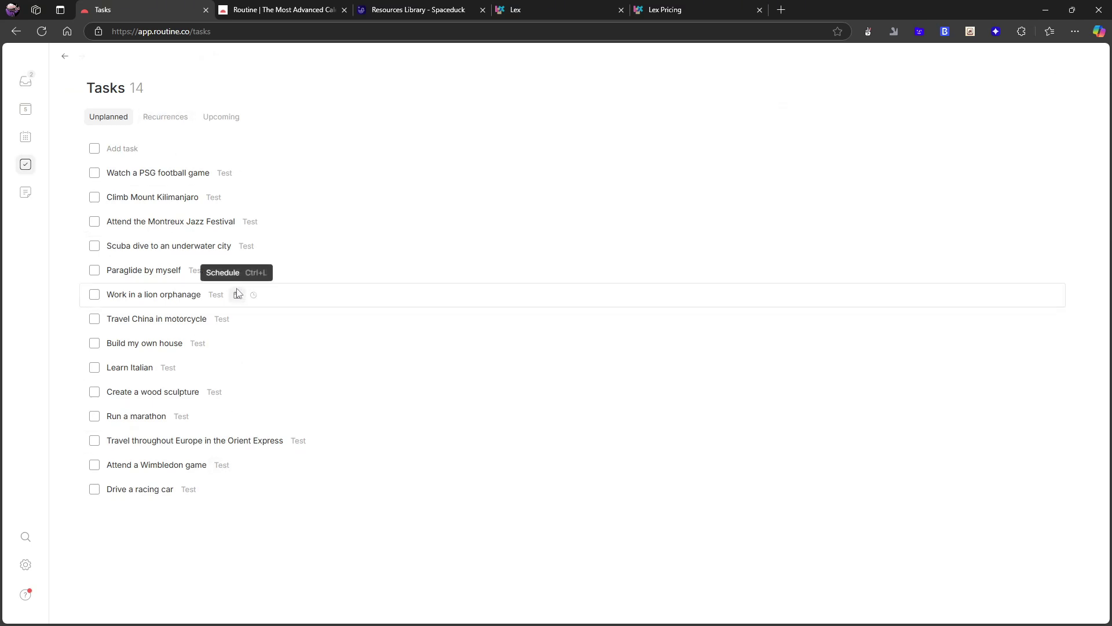
click(221, 294)
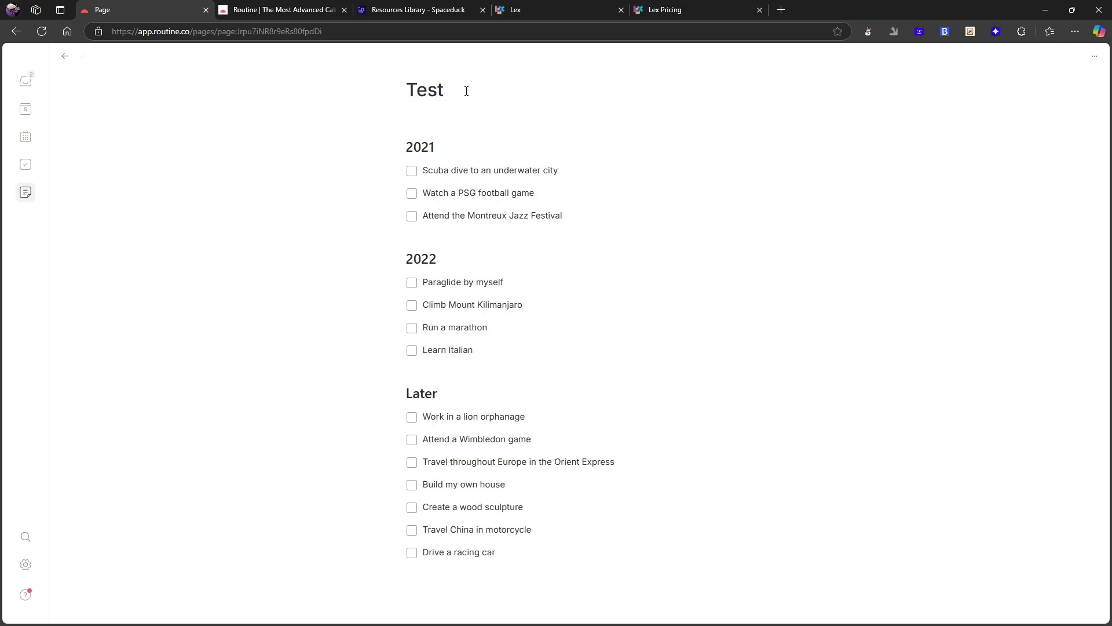
- Browse the slash-menu block types above 2021 without inserting one, then go back to the Tasks list
text(/)
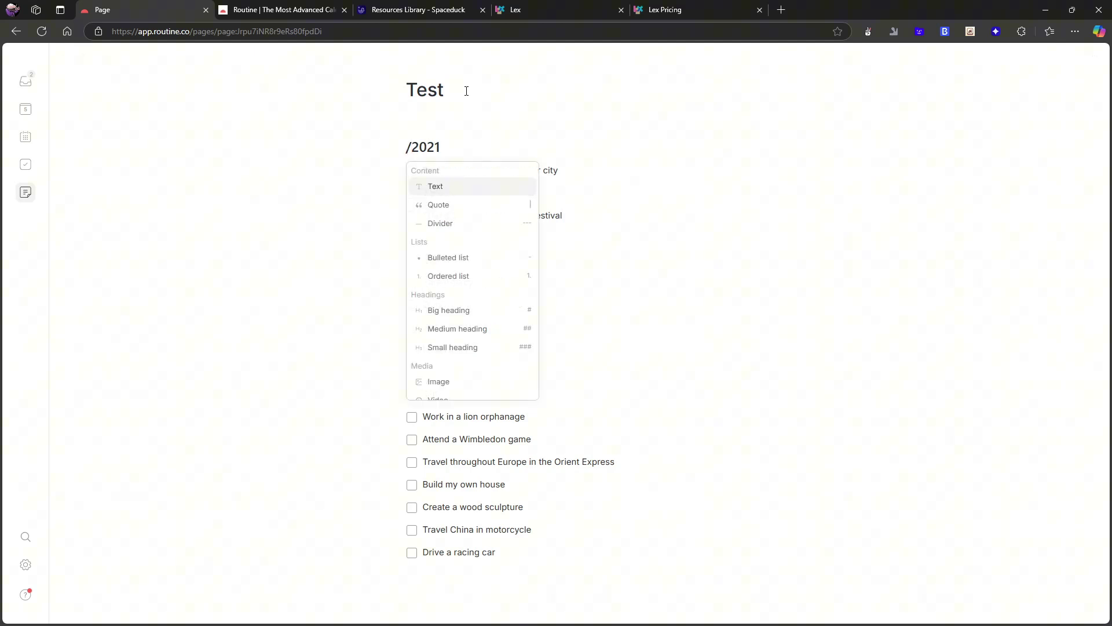
key(Down)
key(Up)
key(Up)
key(Down)
key(Up)
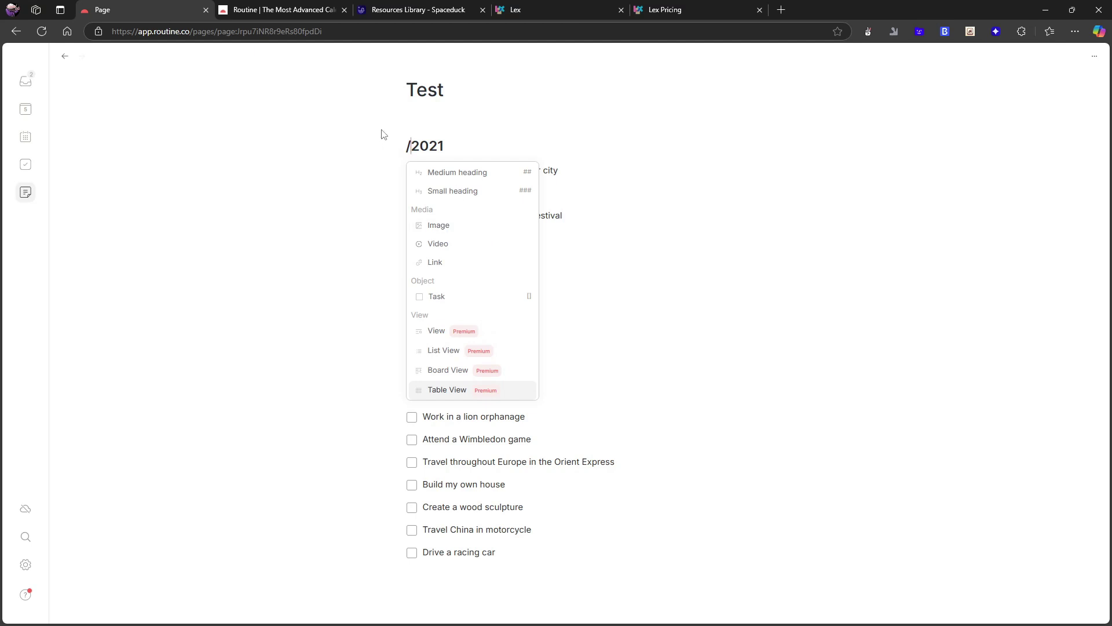
key(BackSpace)
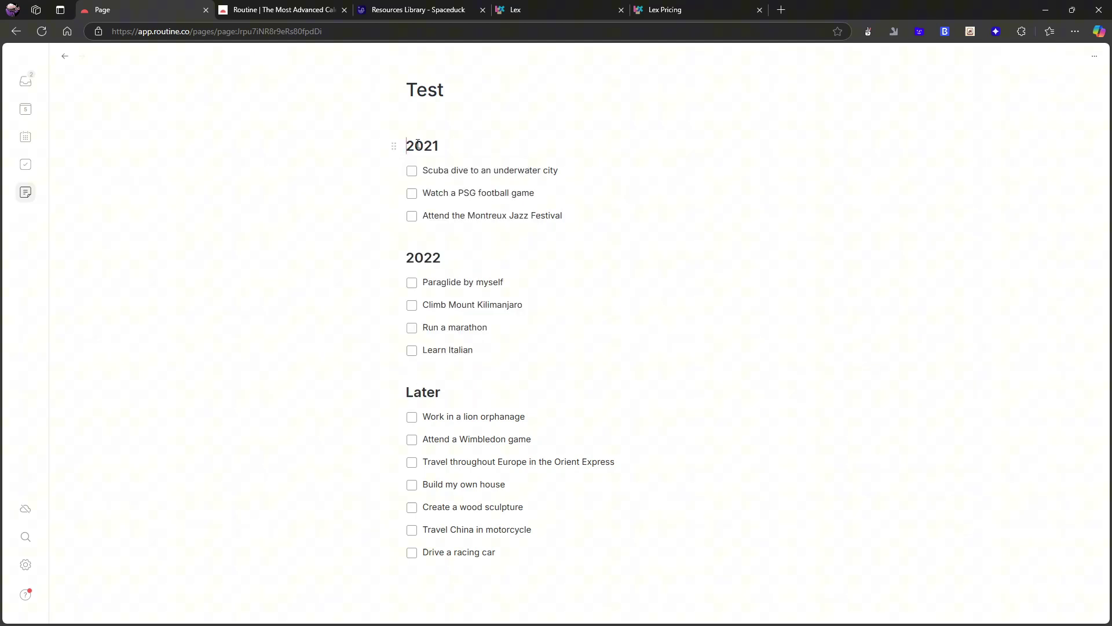
click(33, 168)
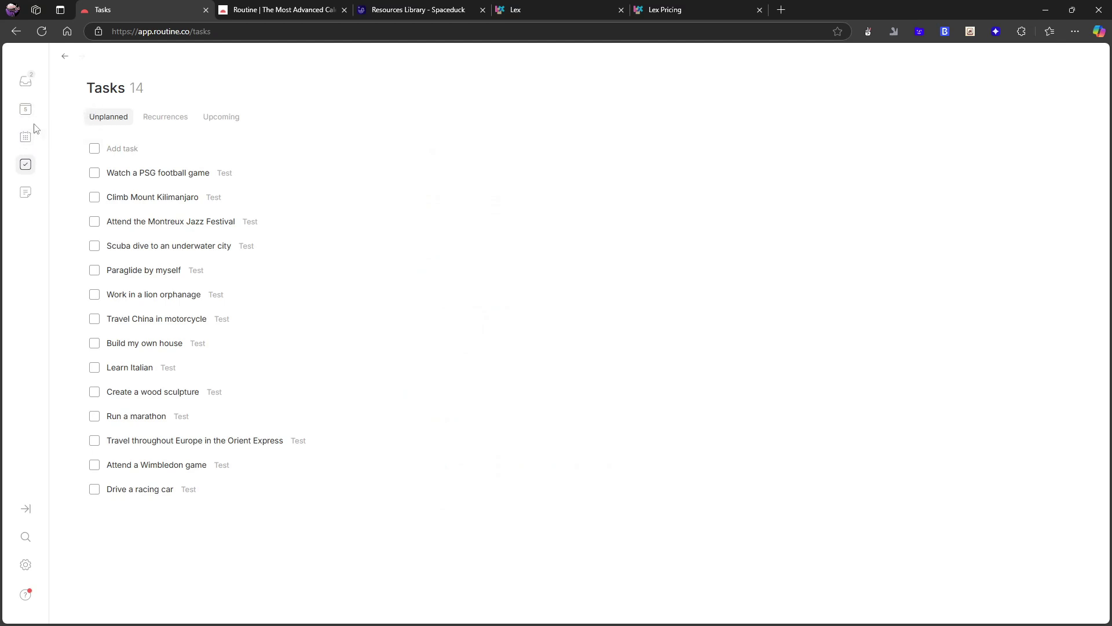
- Open the Inbox and preview its first Untitled note
click(18, 83)
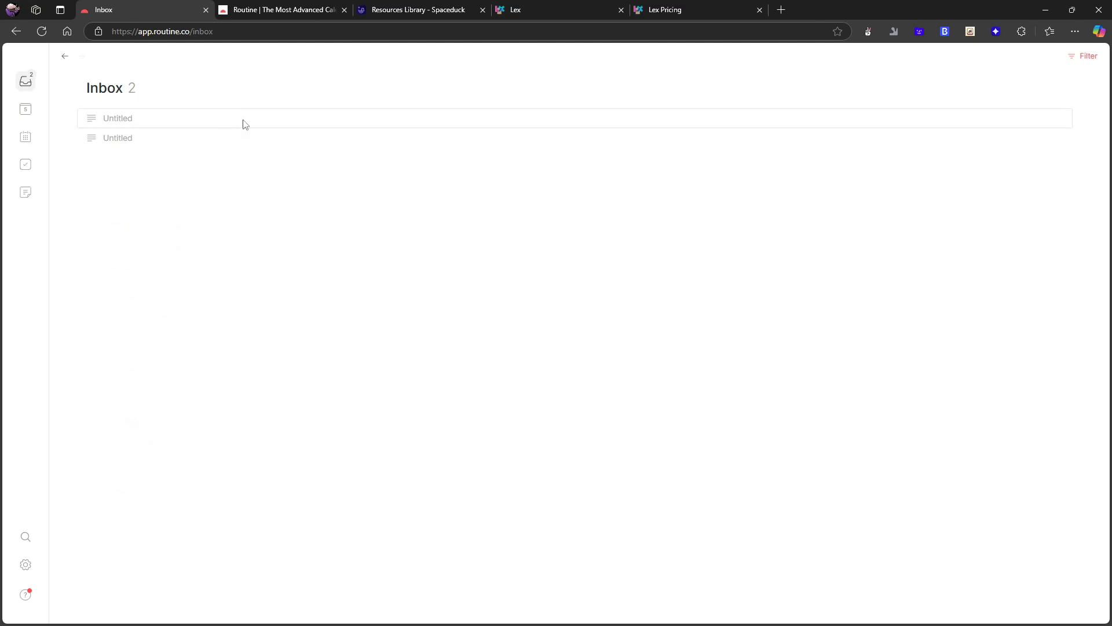
click(129, 118)
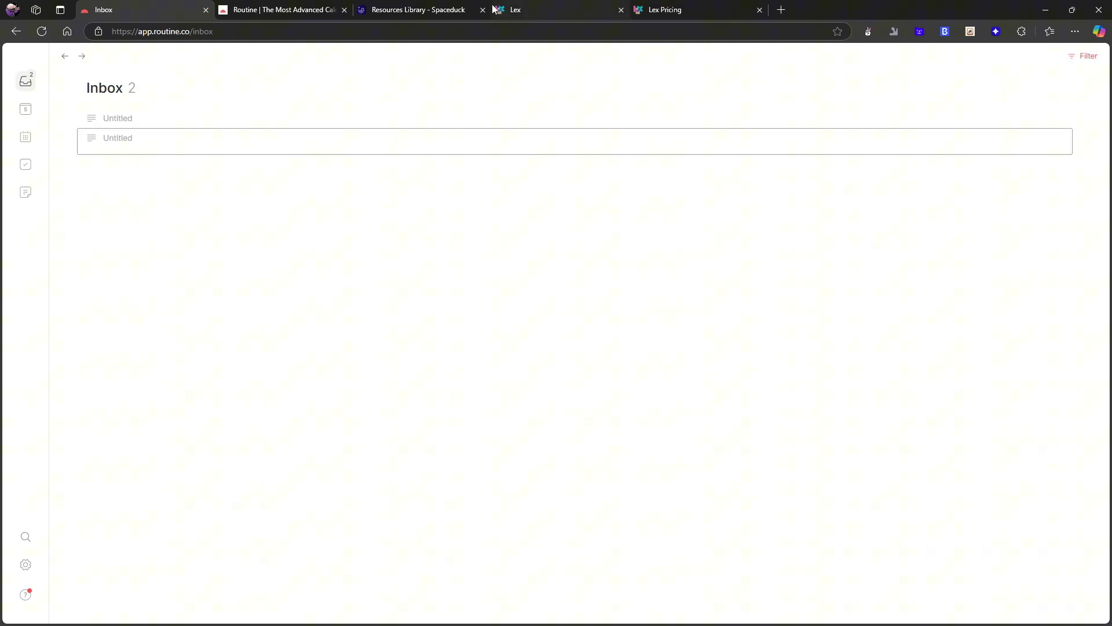
- Switch to the routine.co homepage and scroll through its feature cards
click(288, 8)
scroll(520, 216, down, 2)
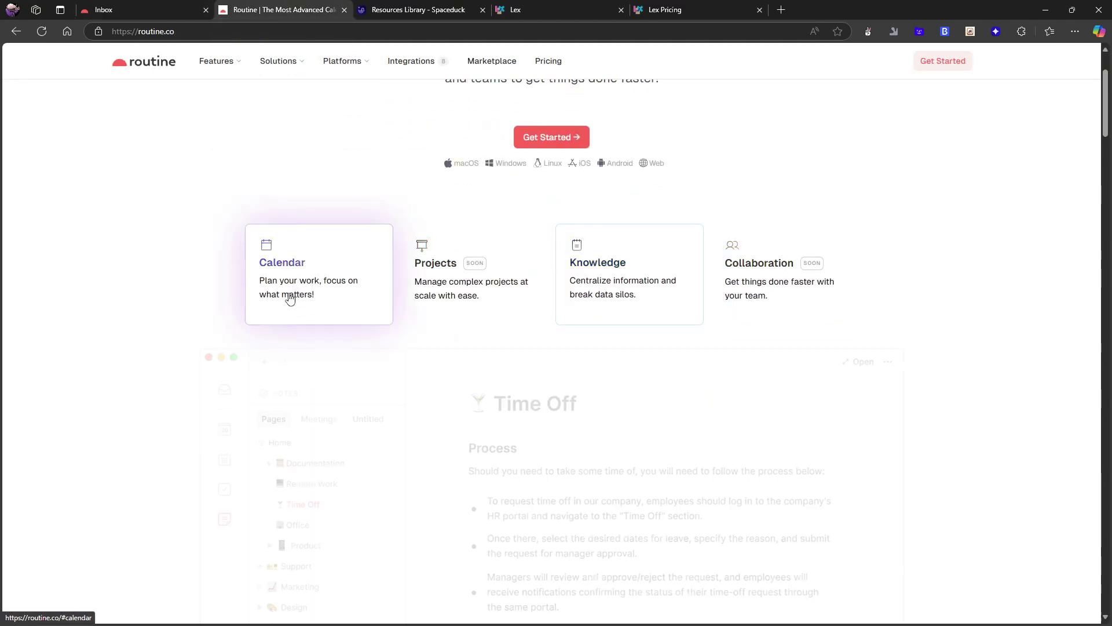
mouse_move(424, 284)
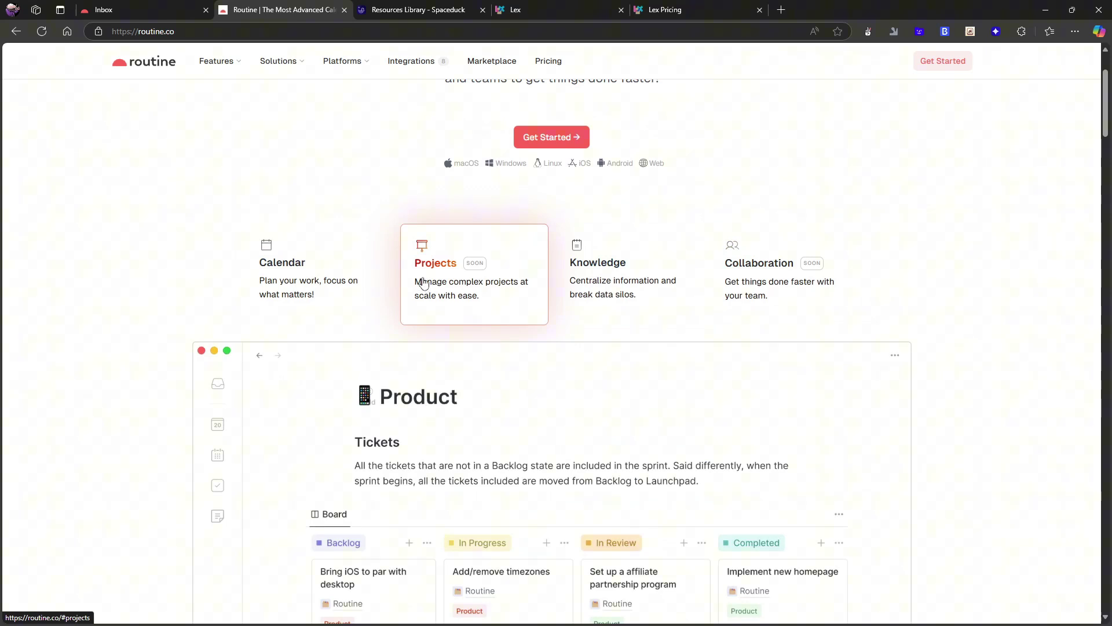
mouse_move(736, 282)
scroll(736, 281, down, 1)
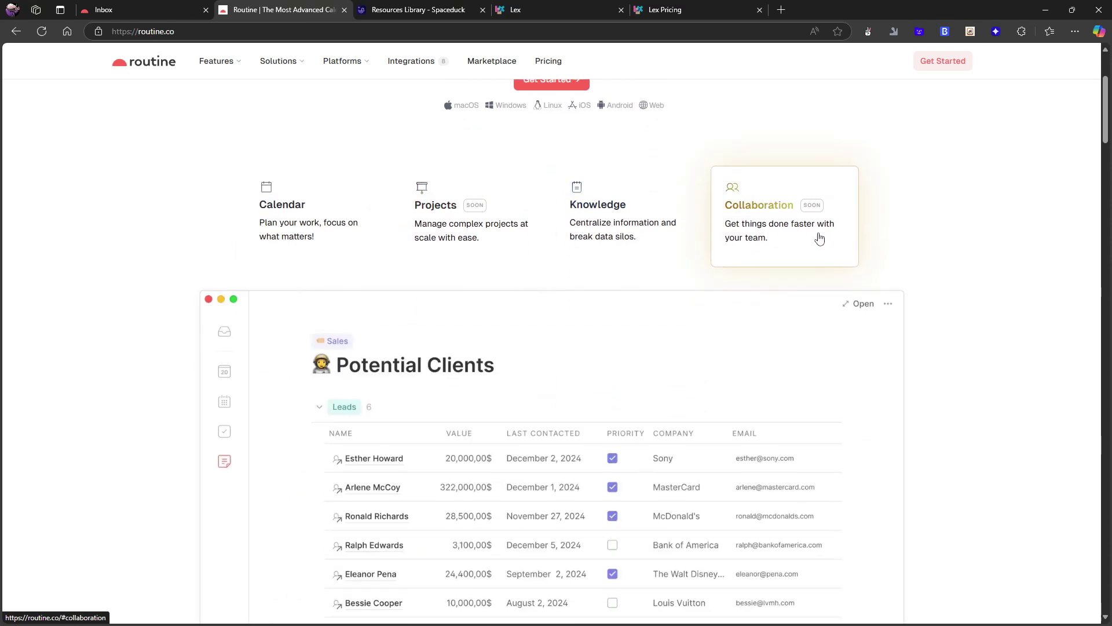
scroll(819, 214, down, 1)
scroll(816, 208, up, 1)
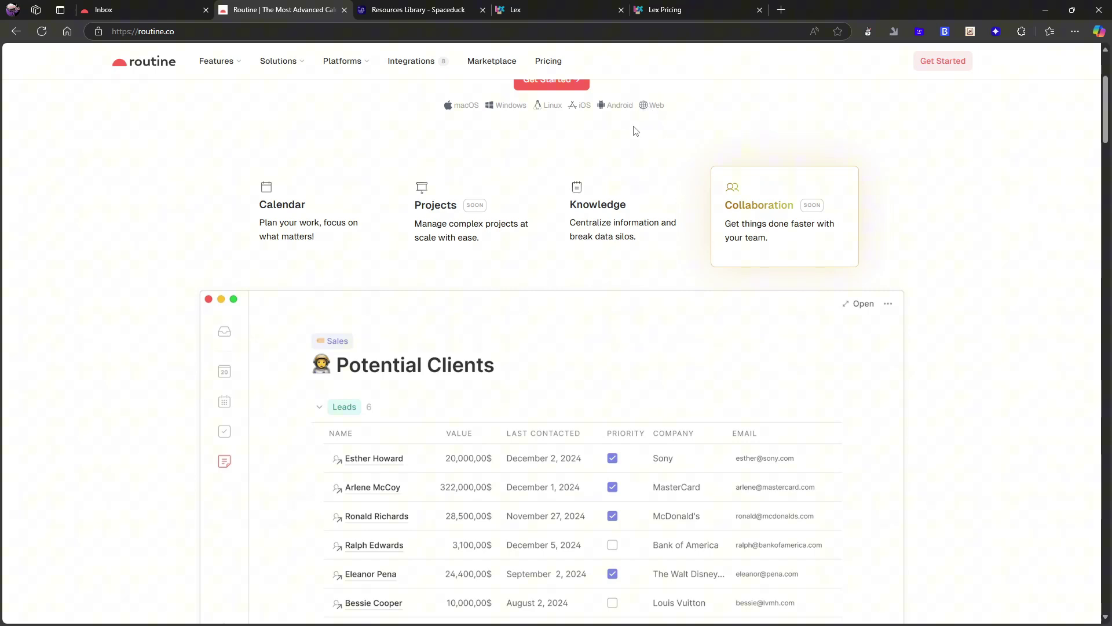
mouse_move(597, 200)
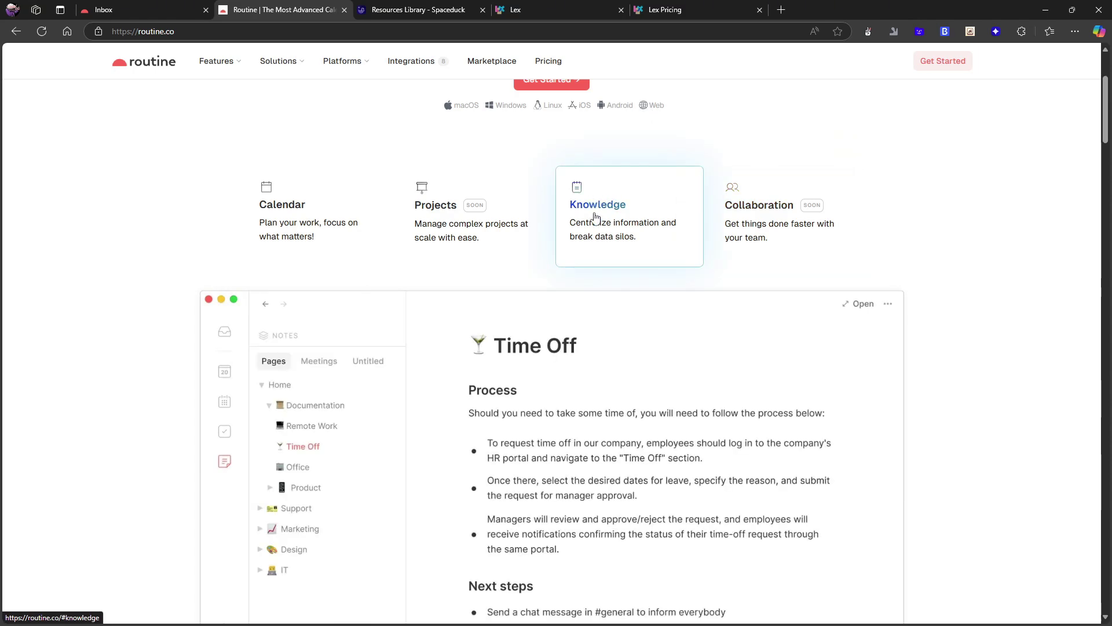
scroll(597, 209, down, 1)
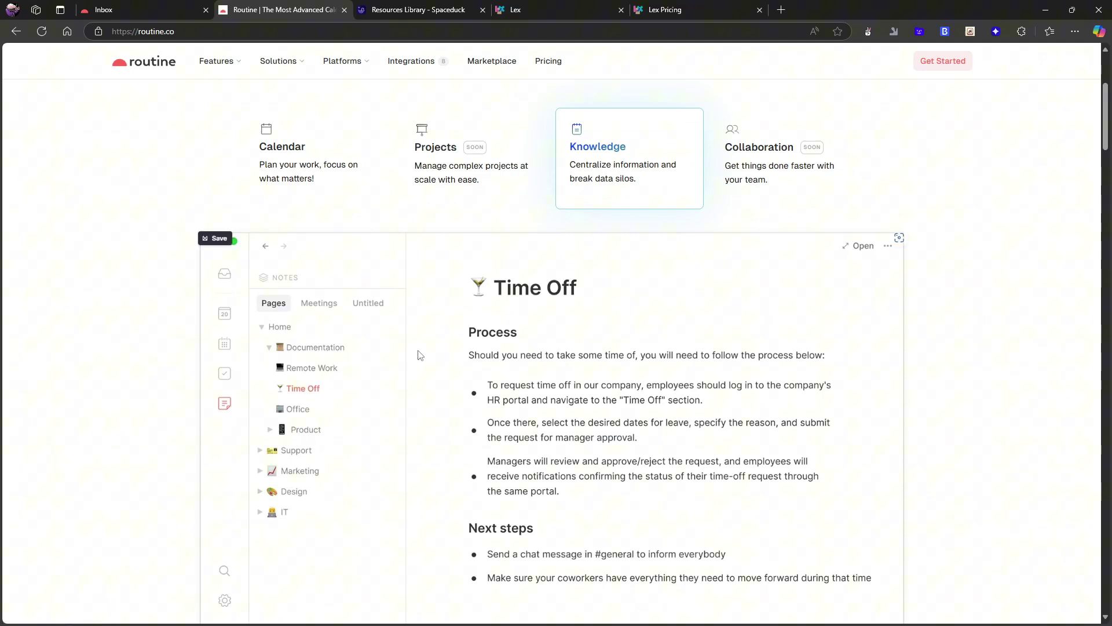
scroll(414, 339, down, 1)
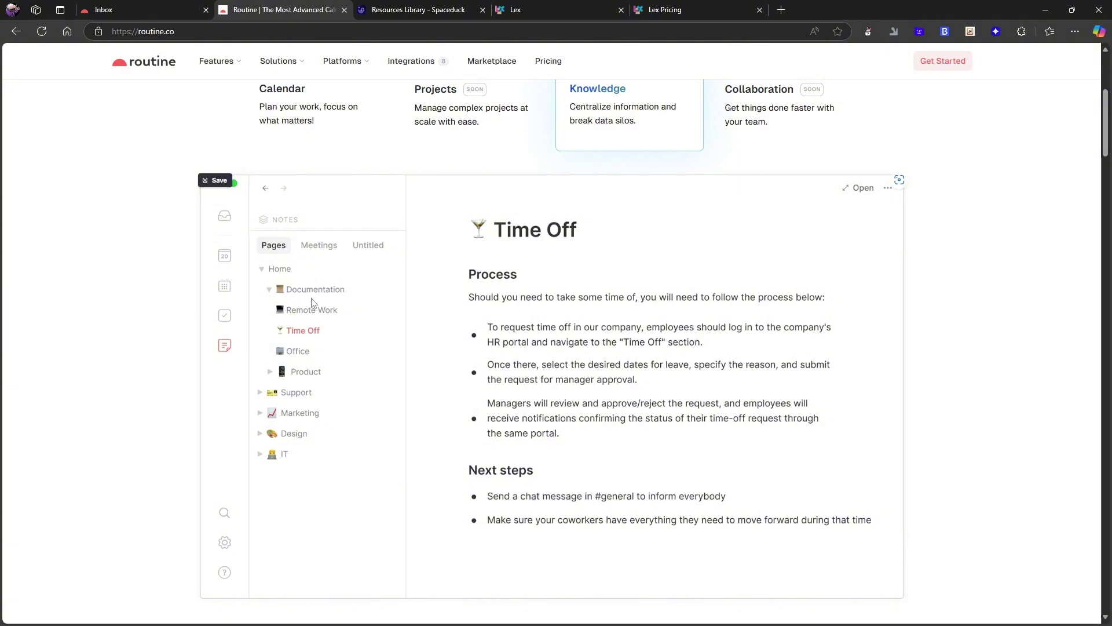
scroll(371, 304, up, 1)
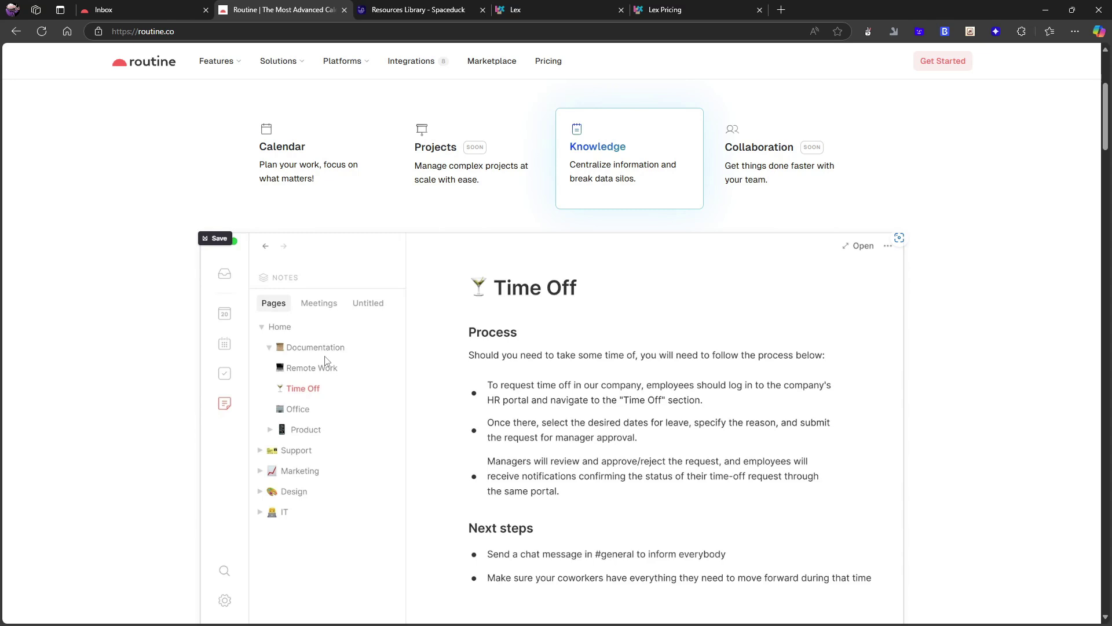
scroll(329, 363, down, 1)
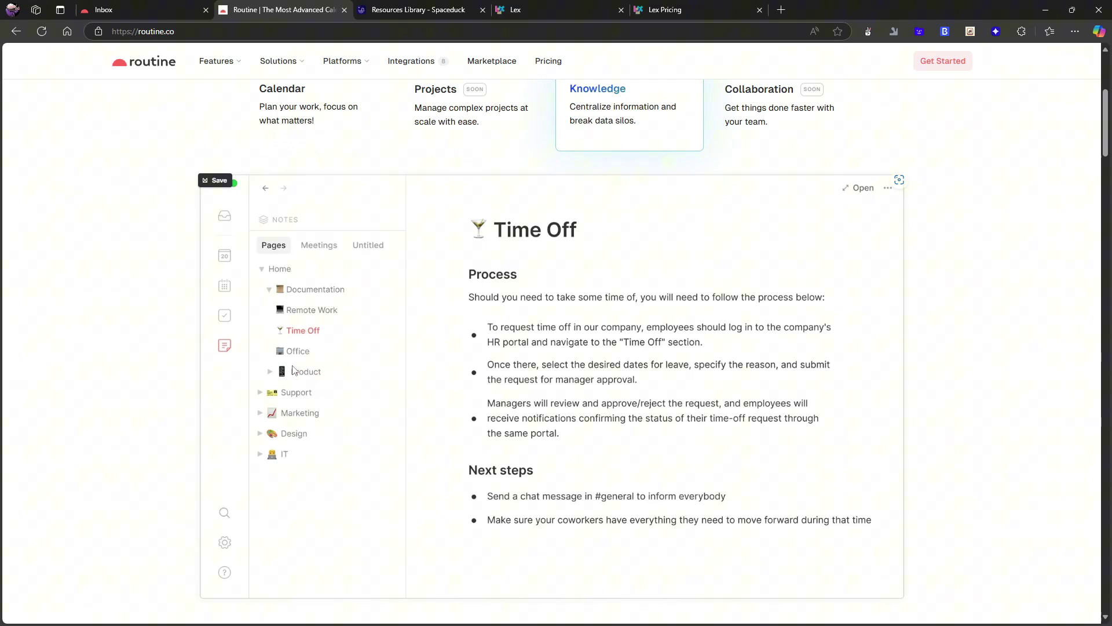
scroll(441, 227, up, 2)
- Show the Projects product board preview, then scroll down to the Custom Types section
click(456, 235)
scroll(455, 235, down, 3)
scroll(514, 338, down, 1)
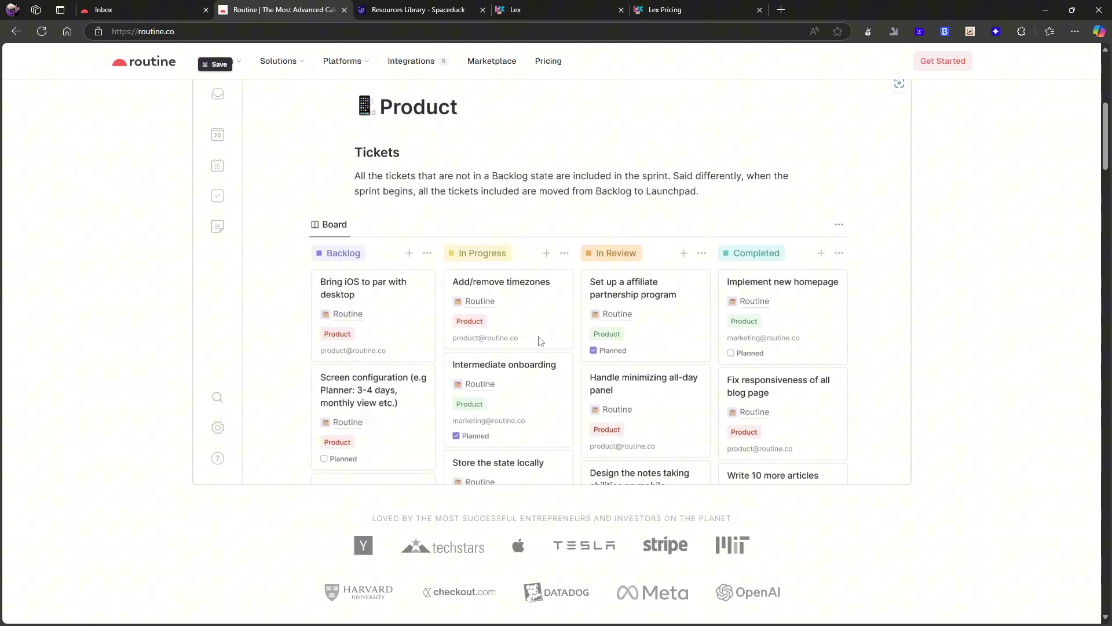
scroll(400, 274, up, 1)
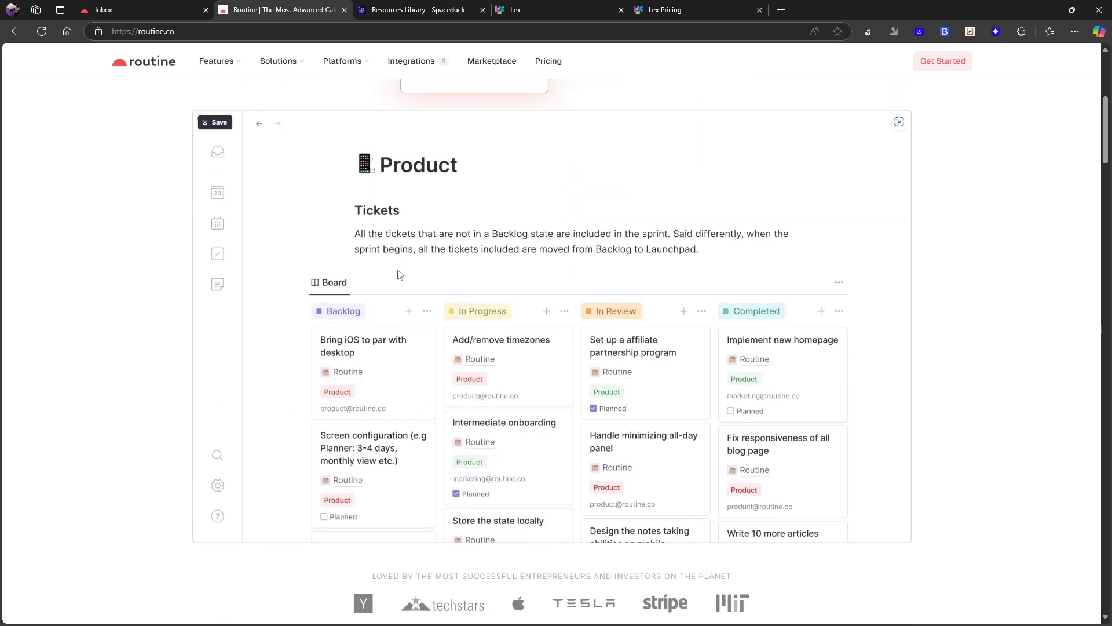
scroll(497, 292, down, 1)
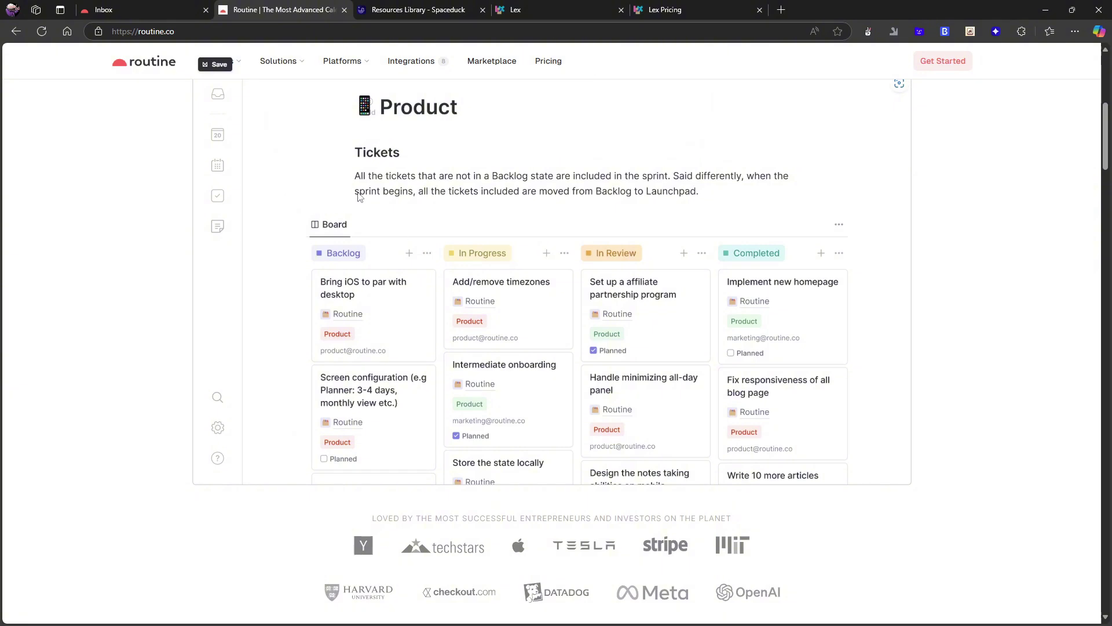
scroll(359, 197, down, 10)
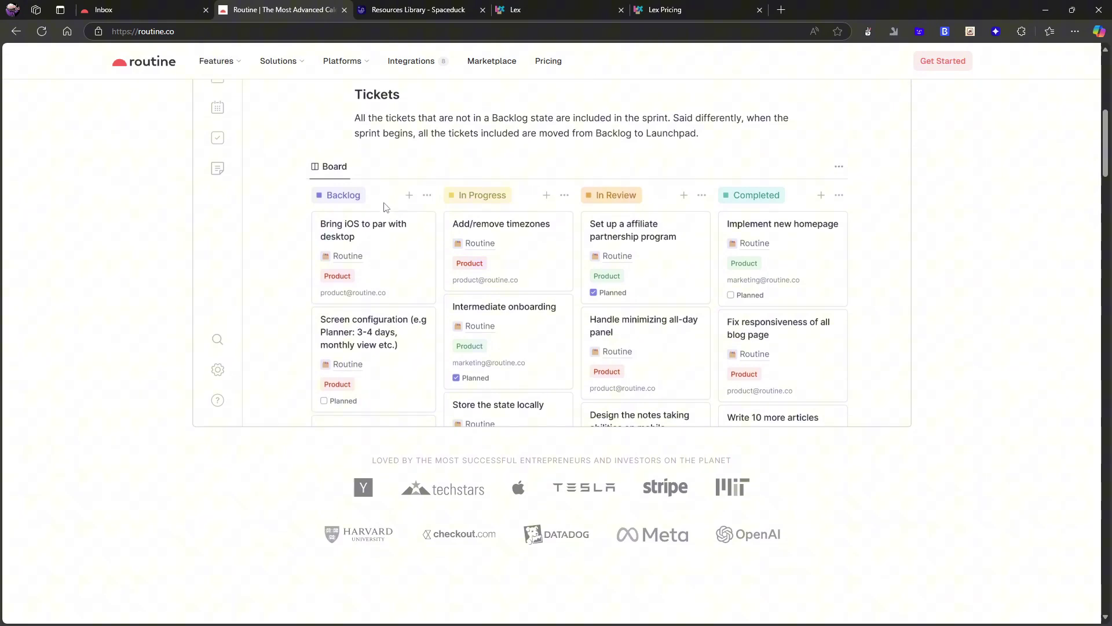
scroll(428, 259, down, 6)
scroll(440, 259, up, 2)
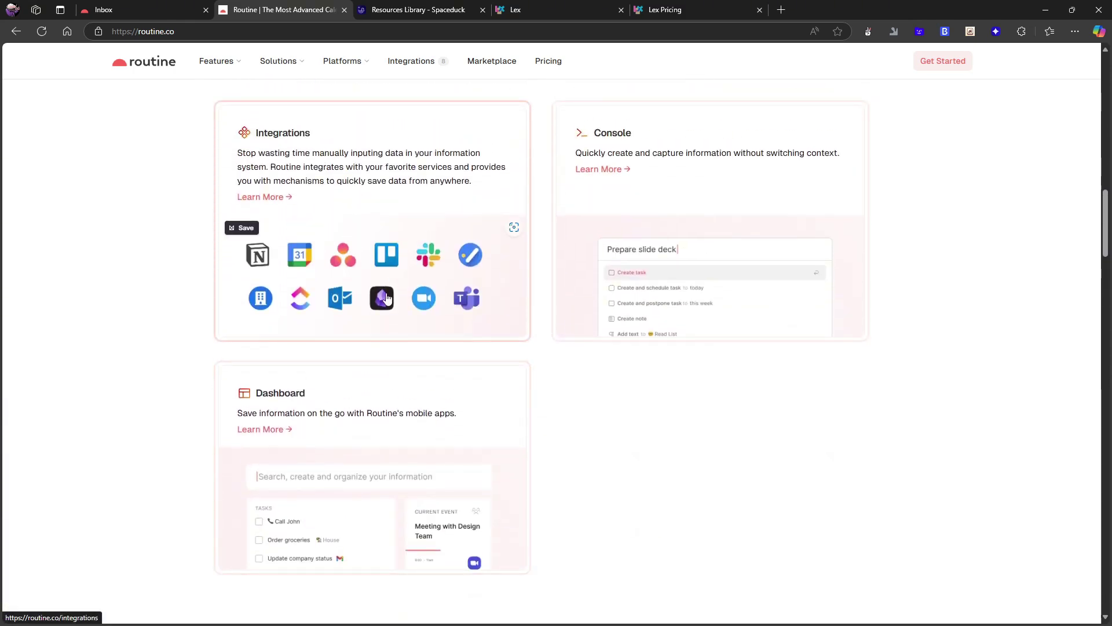
scroll(408, 297, down, 6)
scroll(411, 295, down, 5)
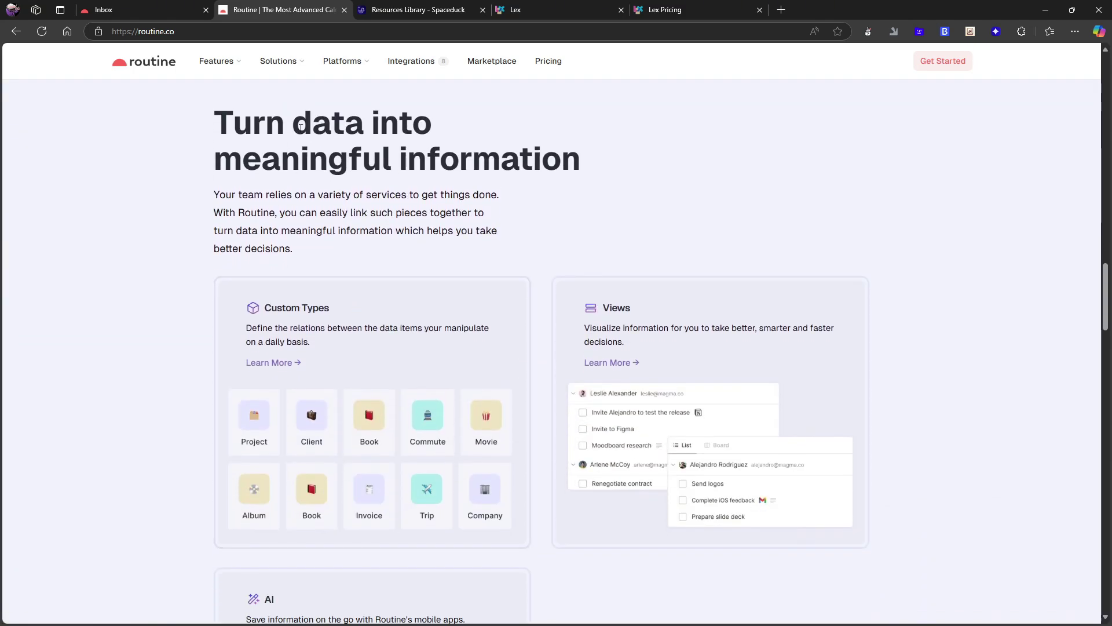
scroll(330, 288, down, 1)
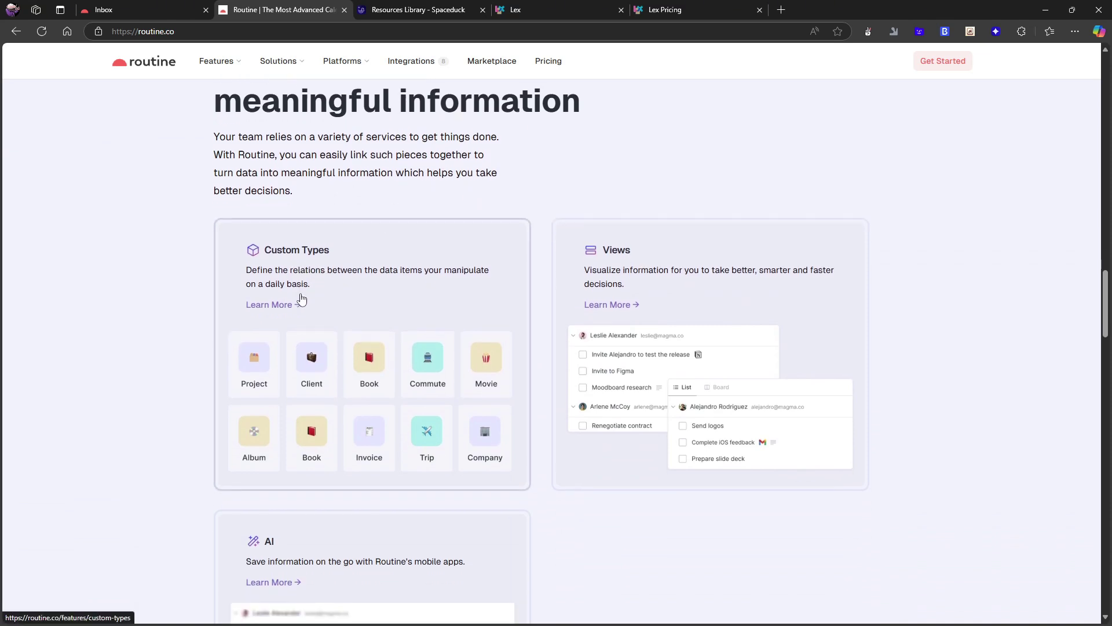
- Open the Custom Types feature page and scroll through it
click(300, 303)
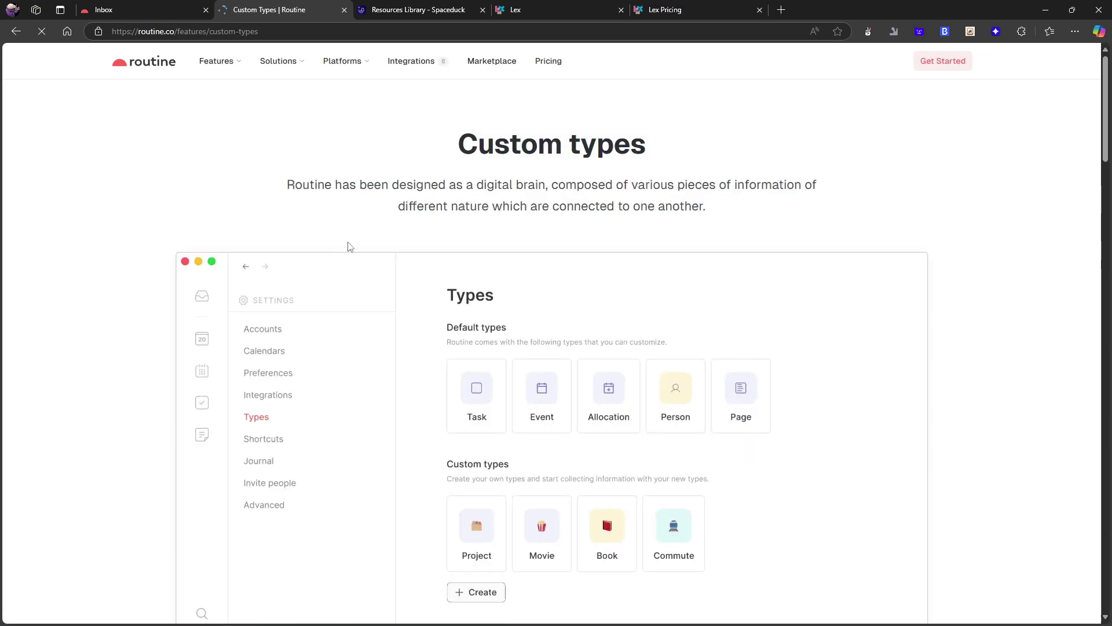
scroll(485, 245, down, 2)
scroll(469, 246, down, 1)
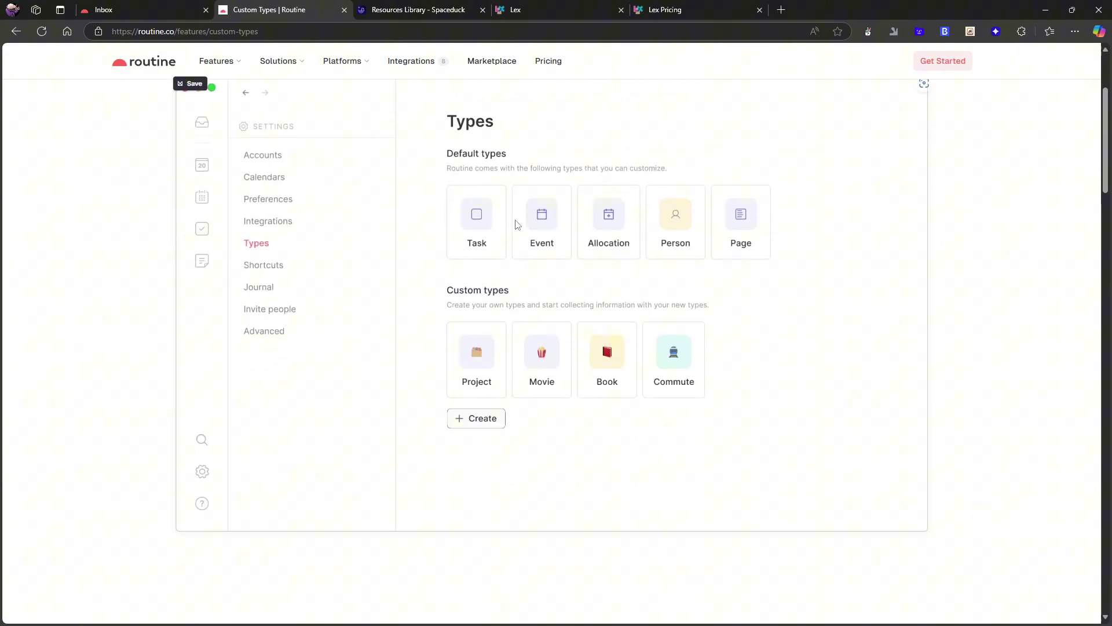
scroll(517, 224, up, 1)
scroll(504, 228, down, 1)
scroll(491, 330, up, 3)
scroll(467, 303, down, 6)
scroll(470, 301, down, 2)
- Return to the routine.co homepage and scroll through the Custom Types, Views and AI cards
key(alt+Left)
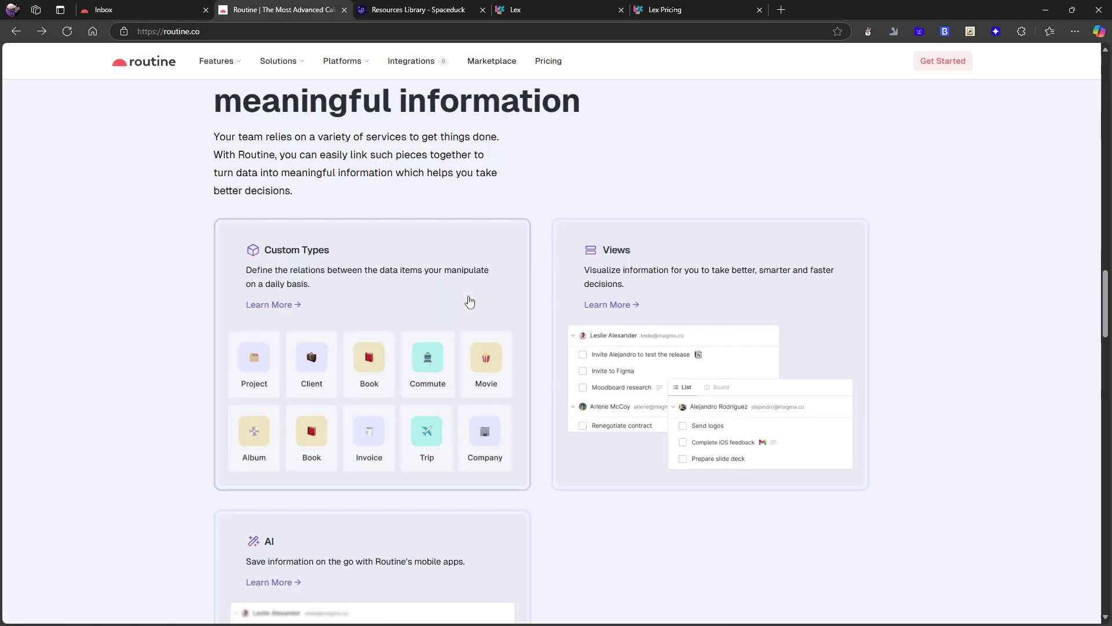
scroll(406, 269, up, 2)
scroll(399, 264, down, 1)
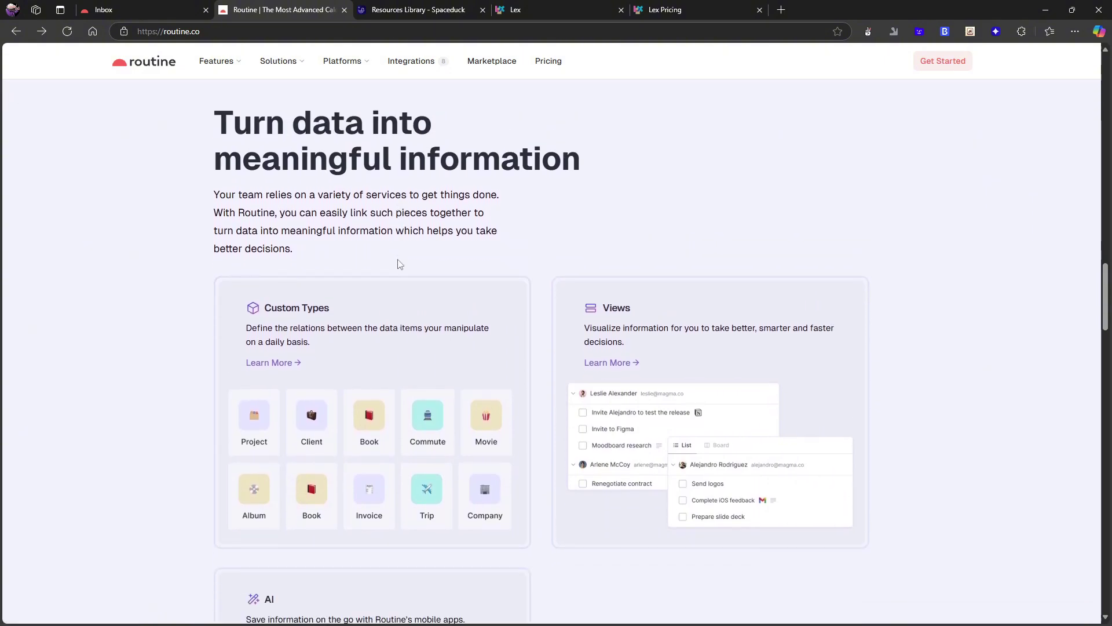
scroll(394, 264, down, 2)
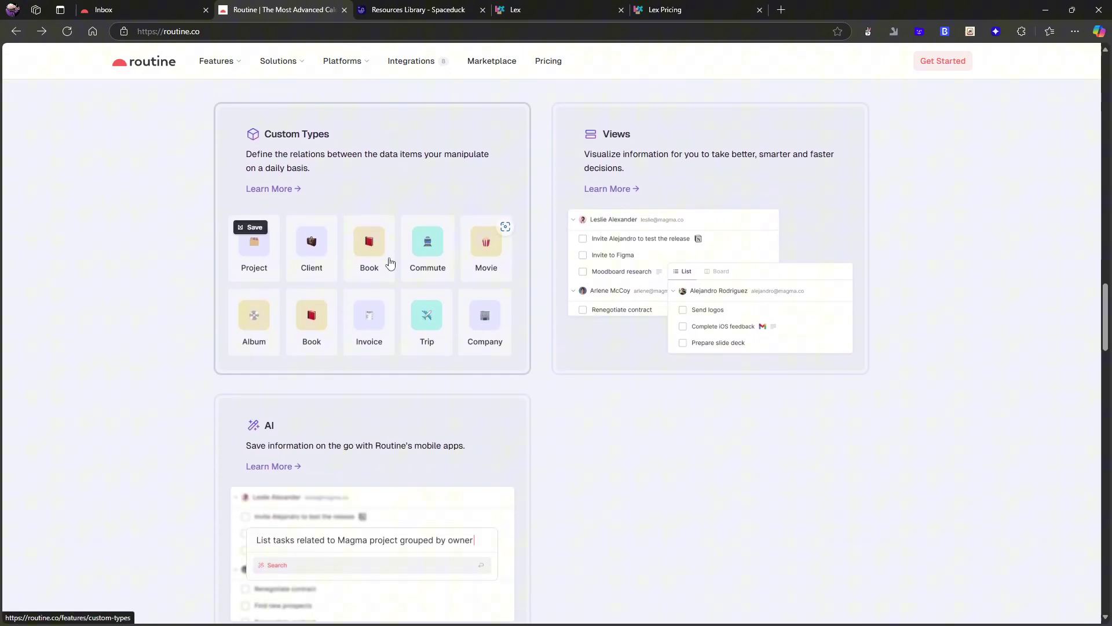
scroll(392, 405, down, 3)
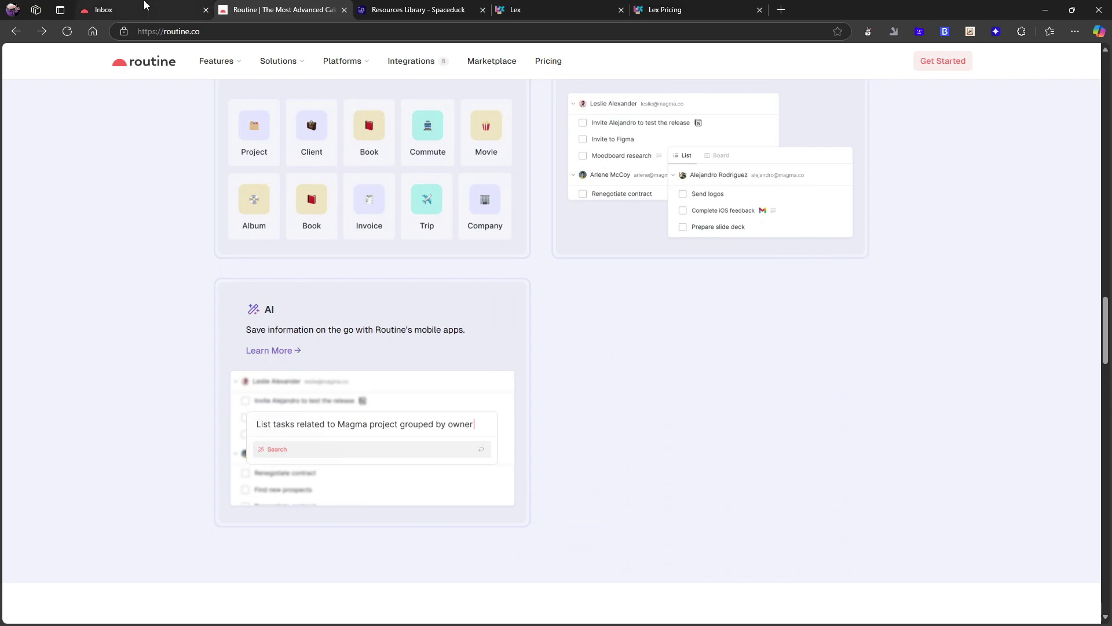
scroll(464, 251, up, 7)
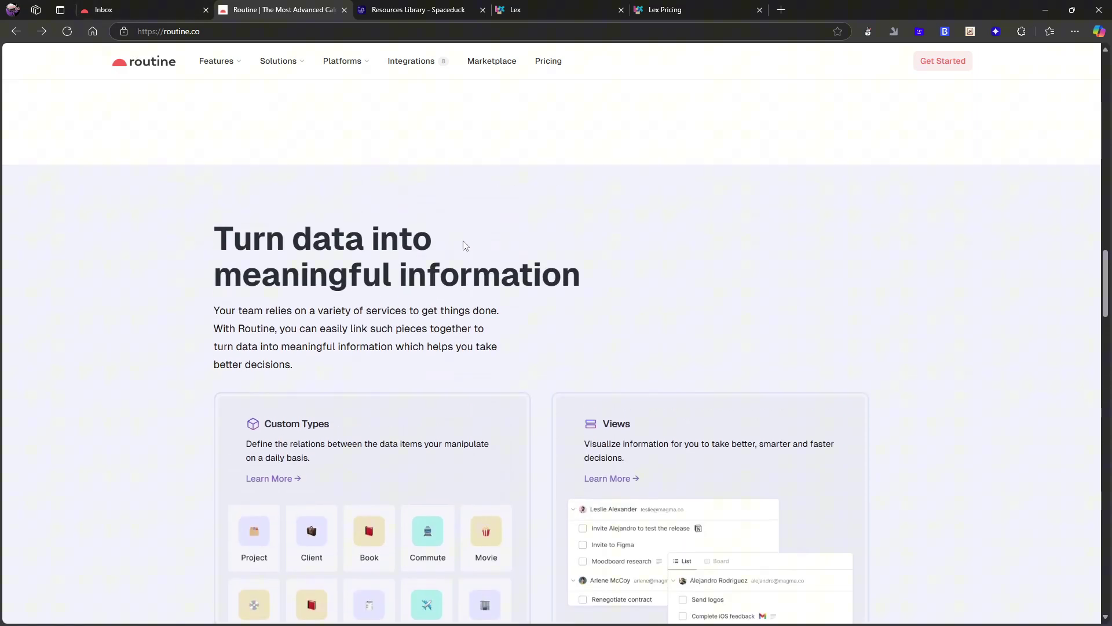
scroll(464, 245, down, 1)
- Switch to the Routine app's Inbox and bring up the Shortcuts settings
click(145, 6)
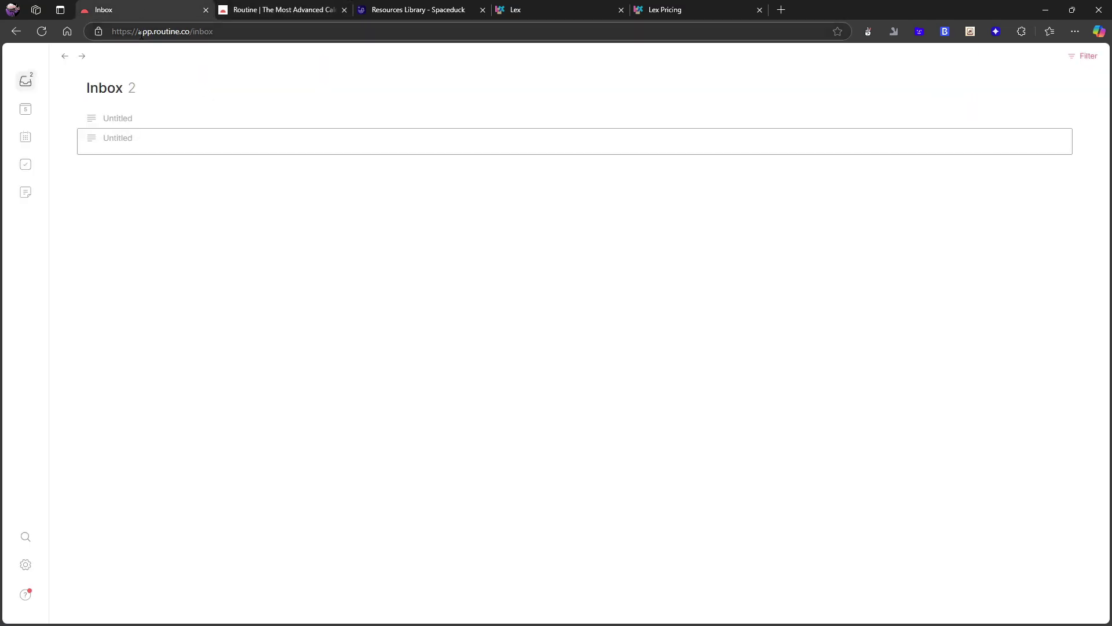
key(ctrl+Tab)
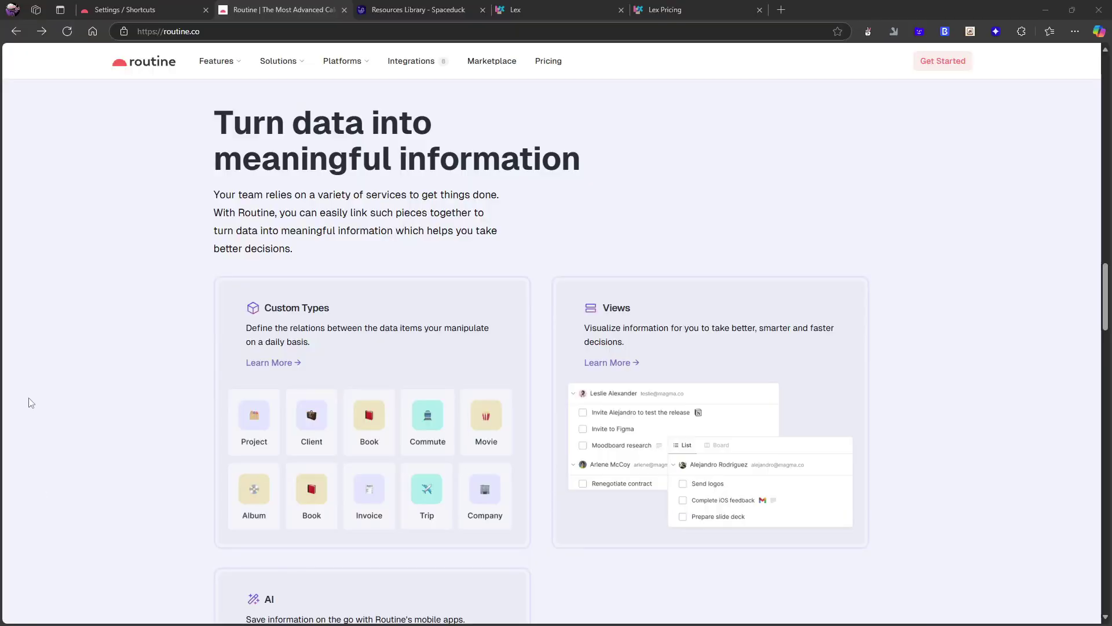
- Switch to the Spaceduck Resources library and scroll through its card grid
click(417, 4)
scroll(471, 220, down, 2)
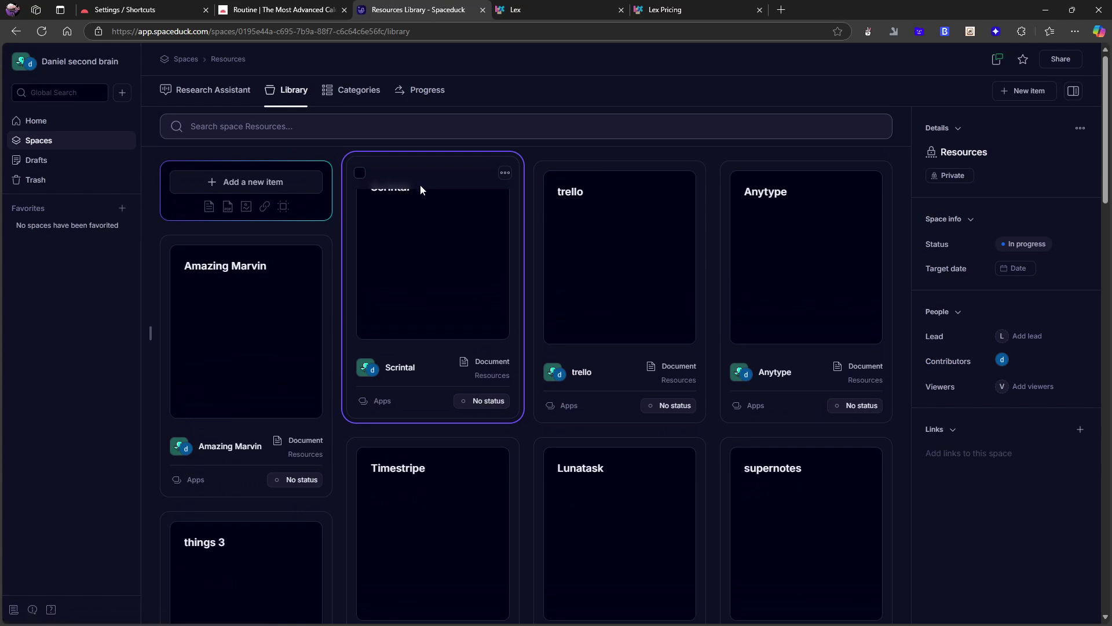
scroll(419, 185, down, 1)
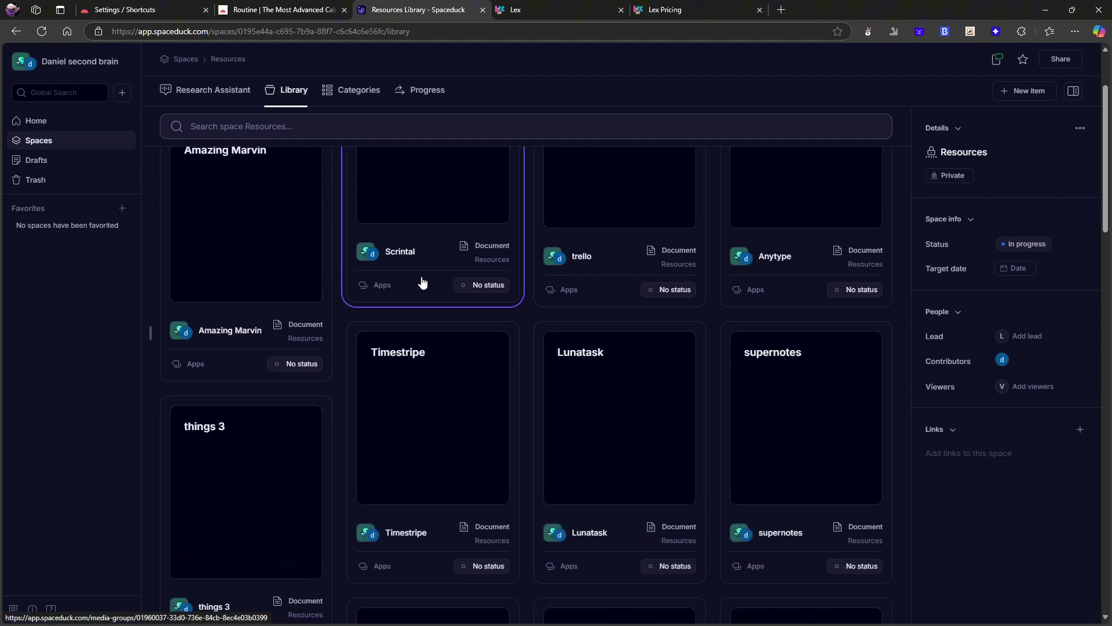
scroll(278, 241, up, 1)
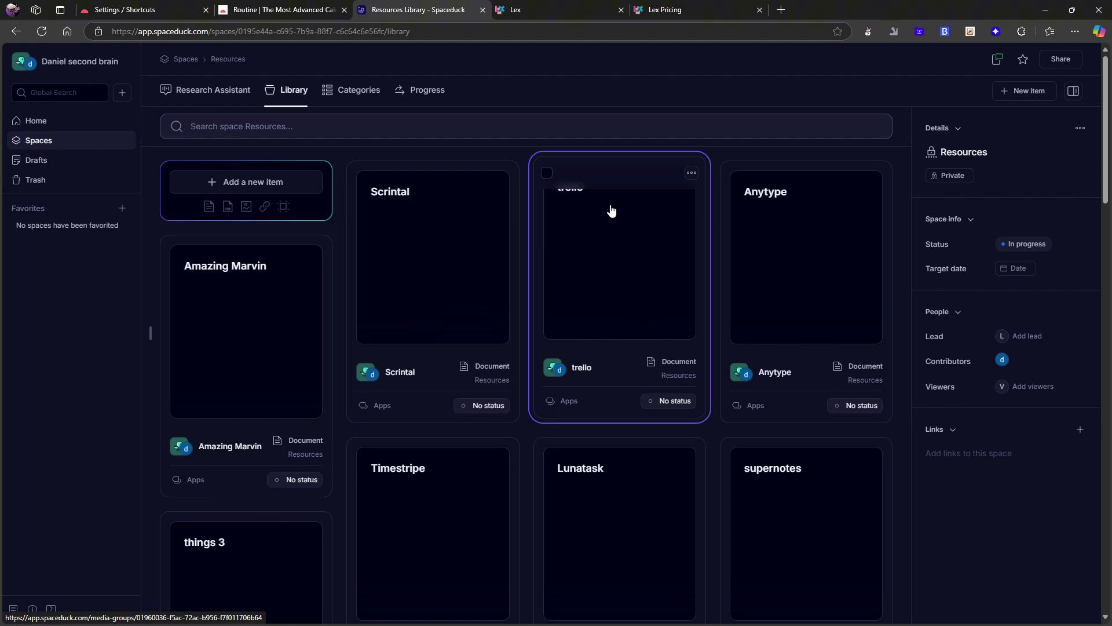
scroll(588, 206, down, 2)
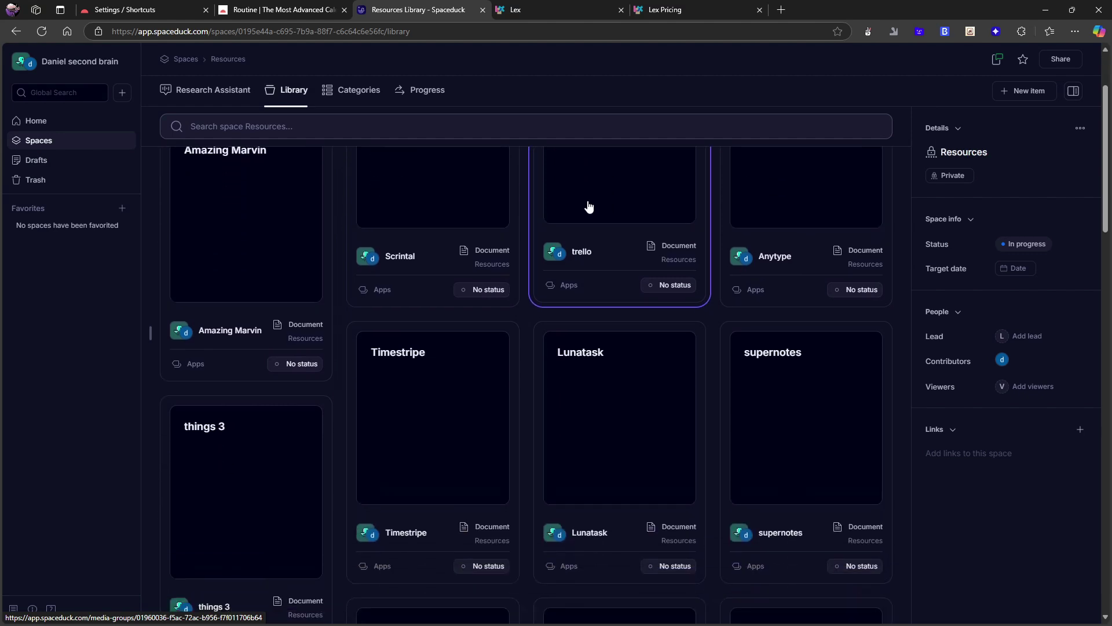
scroll(587, 212, down, 1)
scroll(587, 214, up, 3)
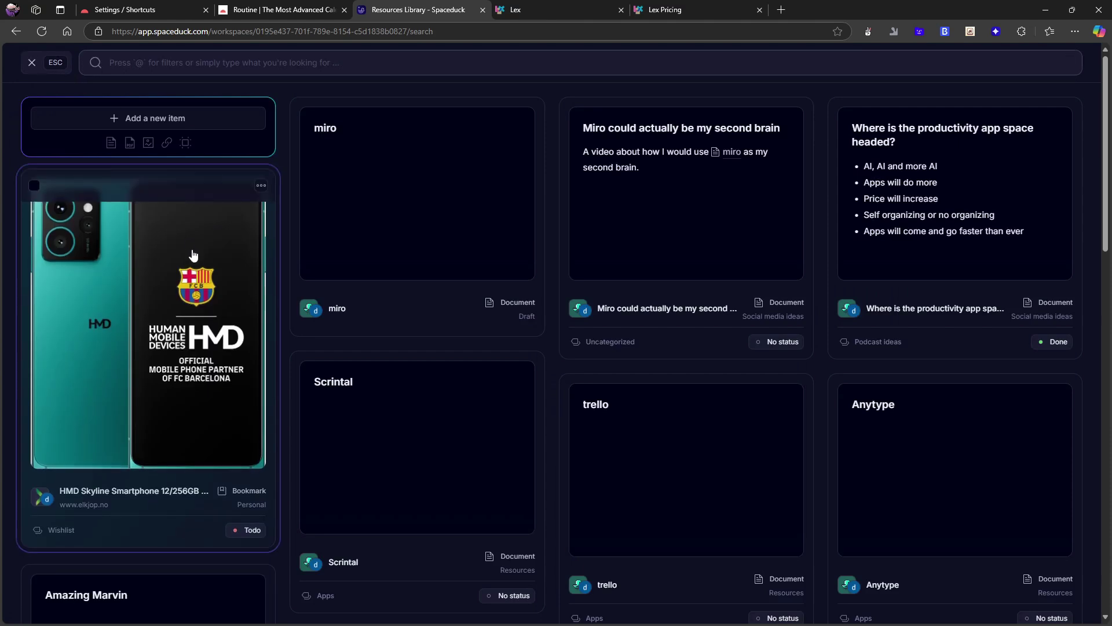
- Preview the HMD Skyline Smartphone bookmark, close it, and step through the search result cards
click(293, 212)
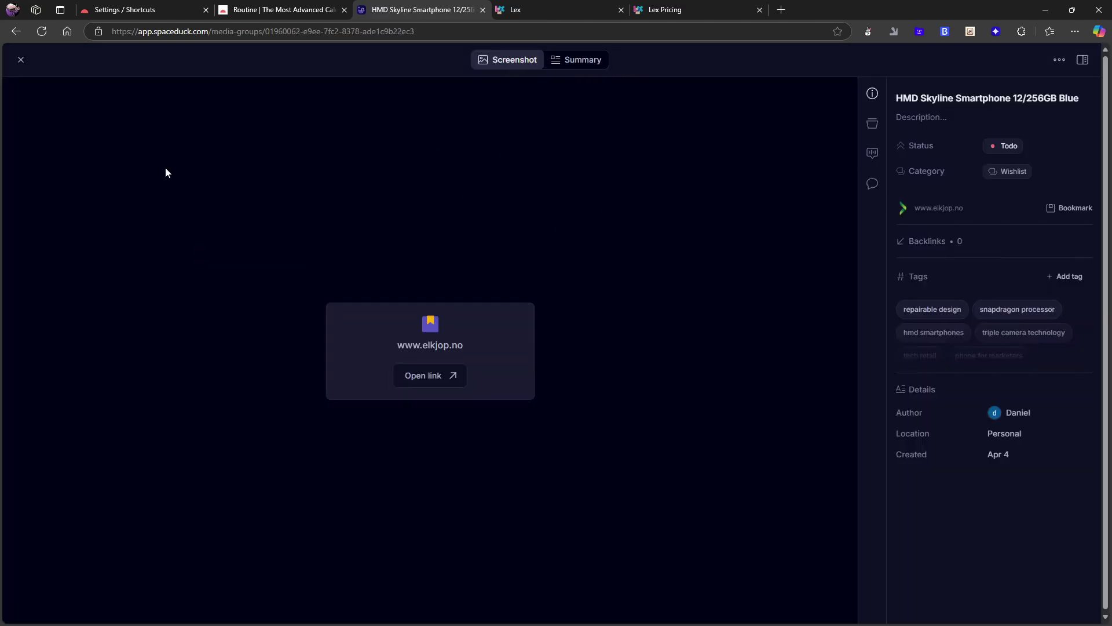
click(21, 60)
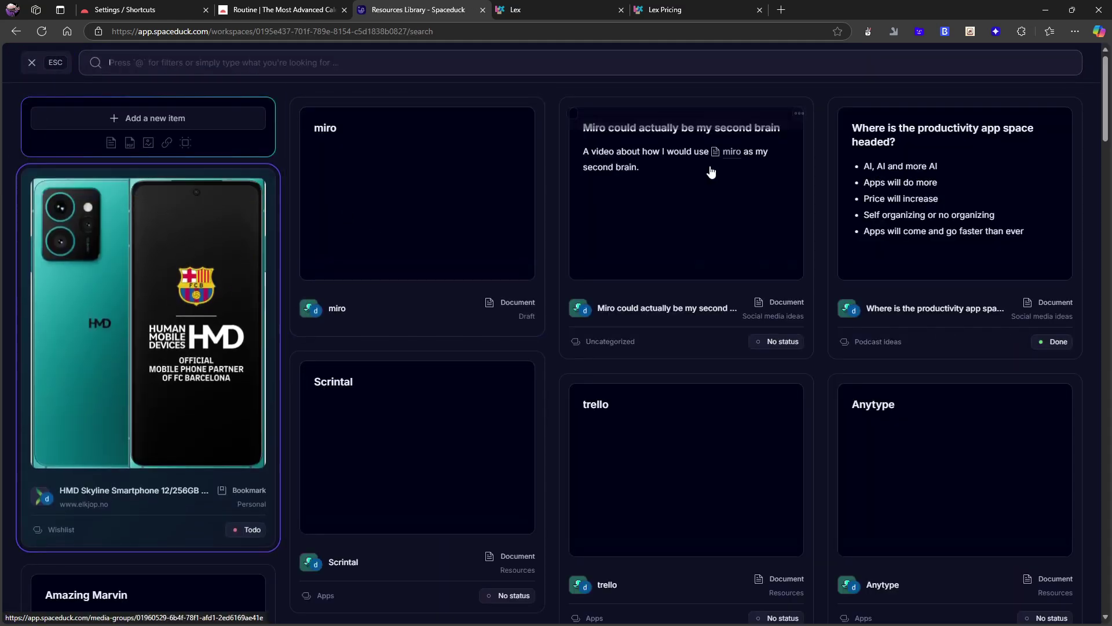
key(Right)
key(Right)
key(Right)
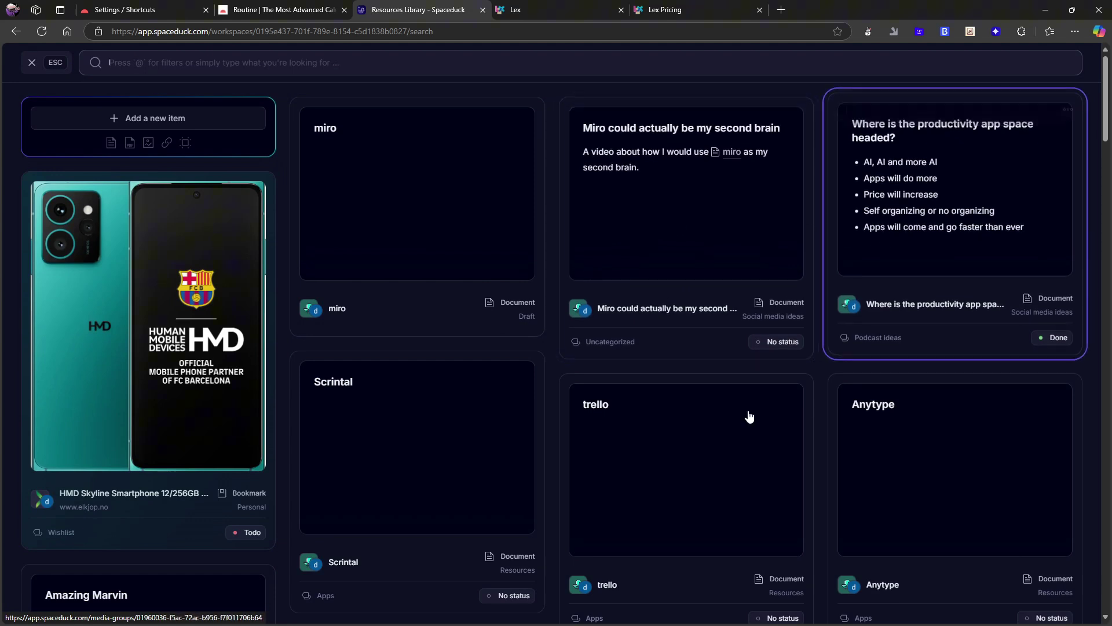
key(Left)
key(Left)
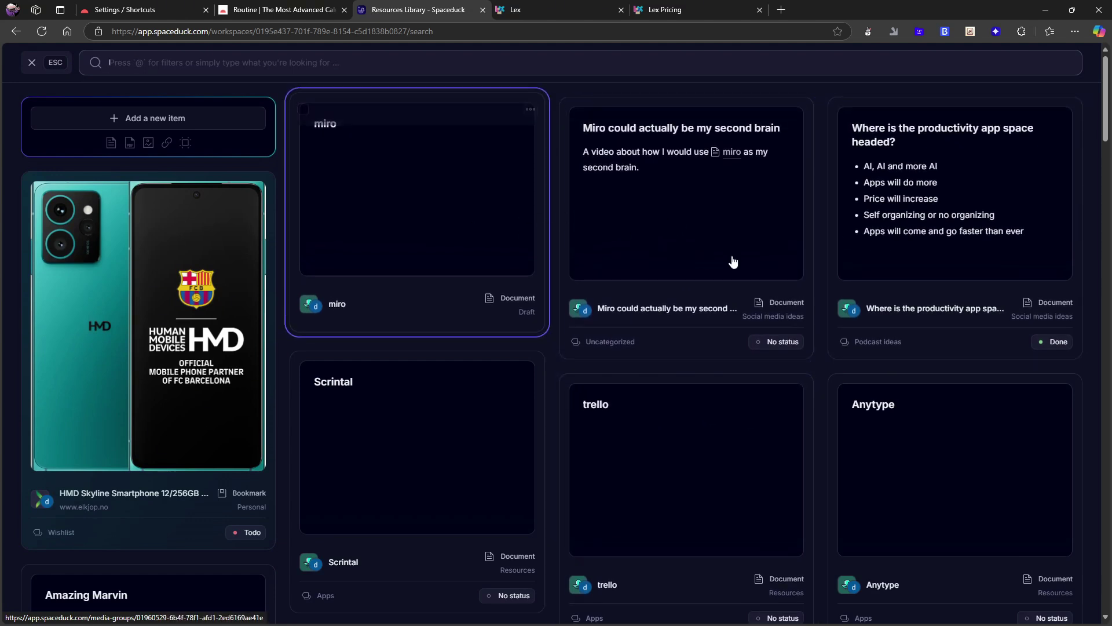
key(Right)
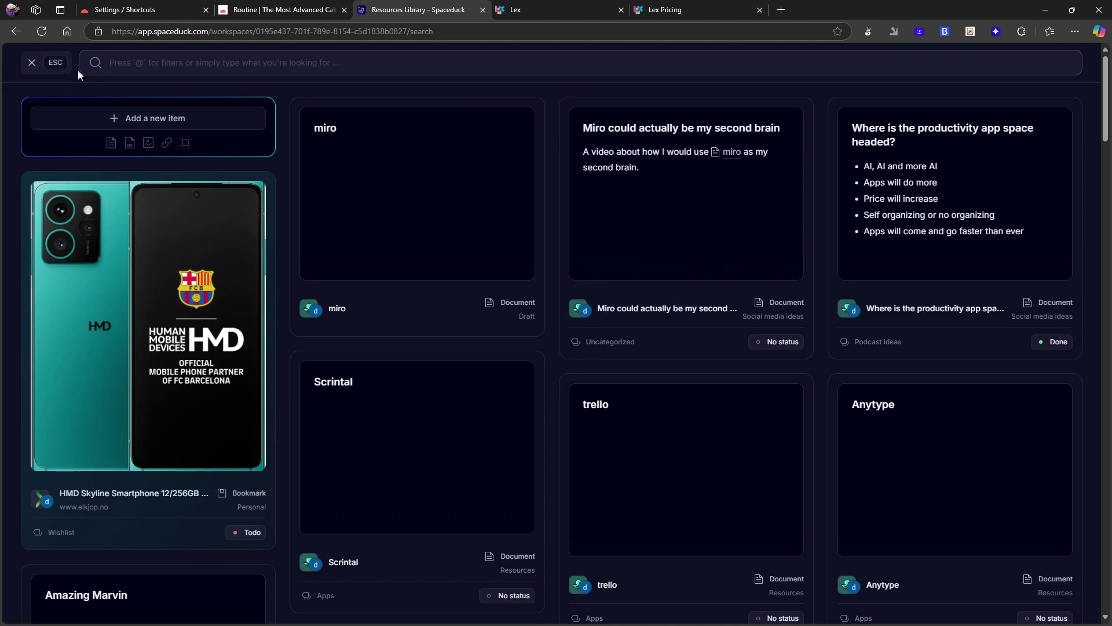
- Reopen the HMD Skyline bookmark's details, expand its full tag list, and view the Category choices
click(204, 194)
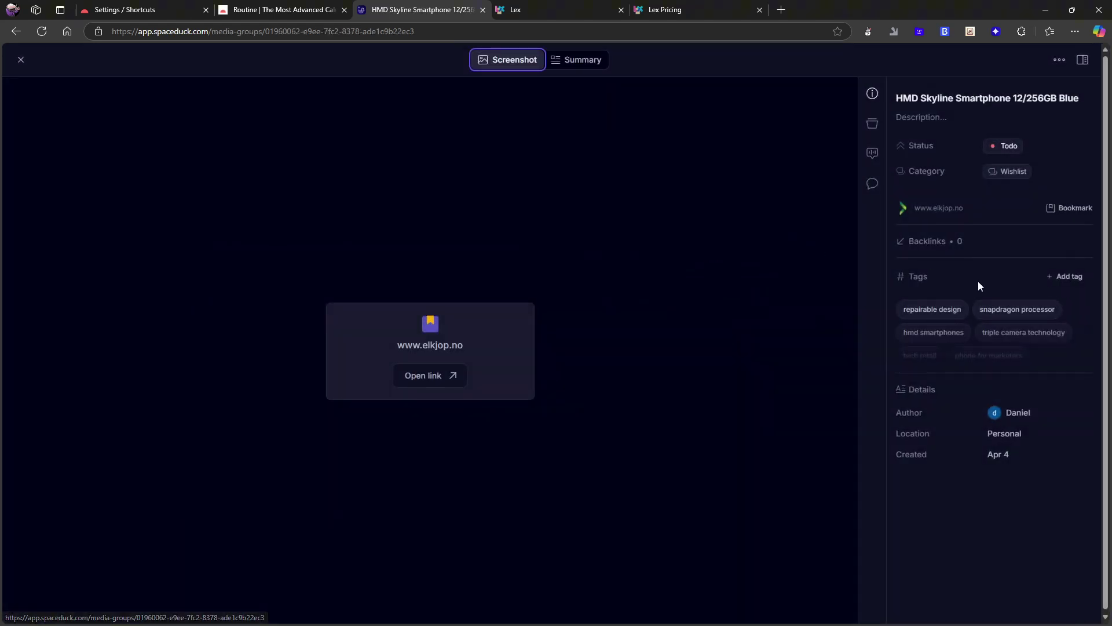
click(1031, 355)
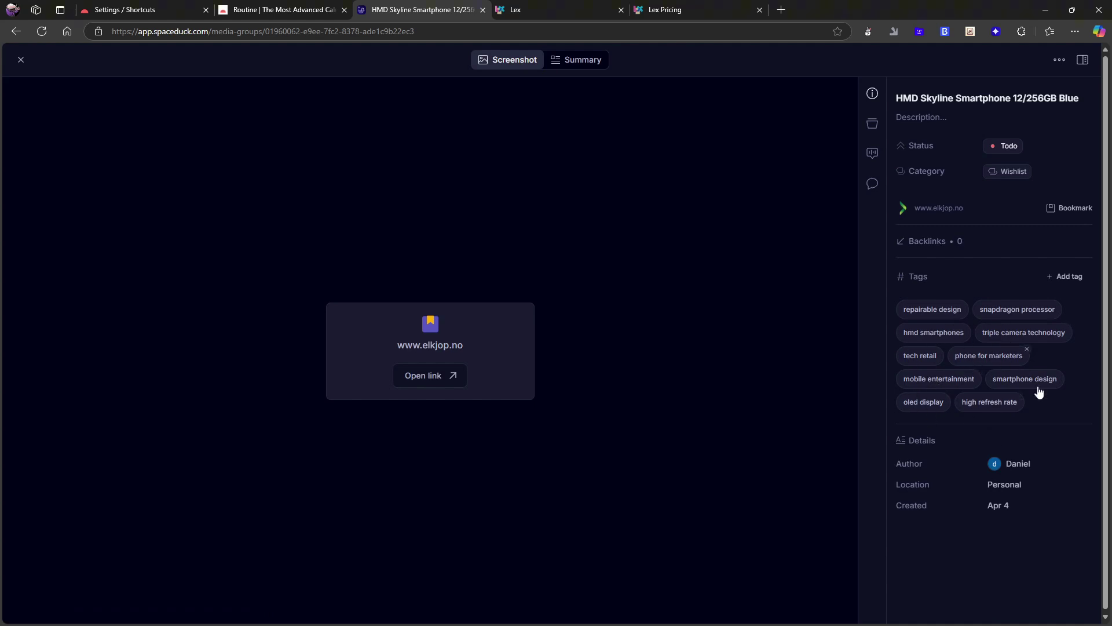
mouse_move(996, 408)
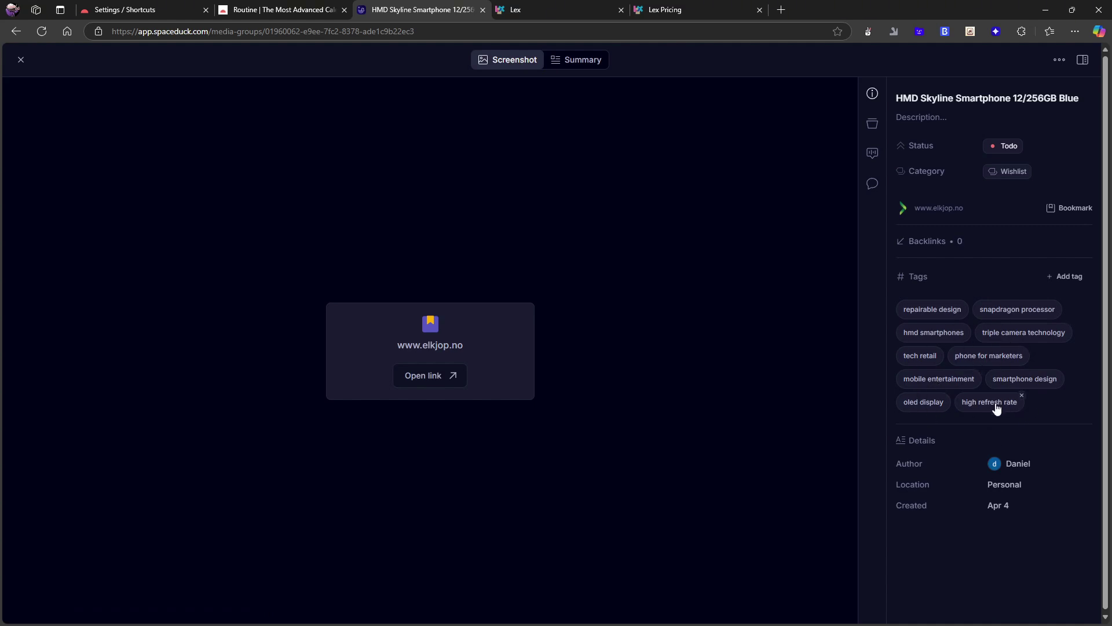
click(1008, 175)
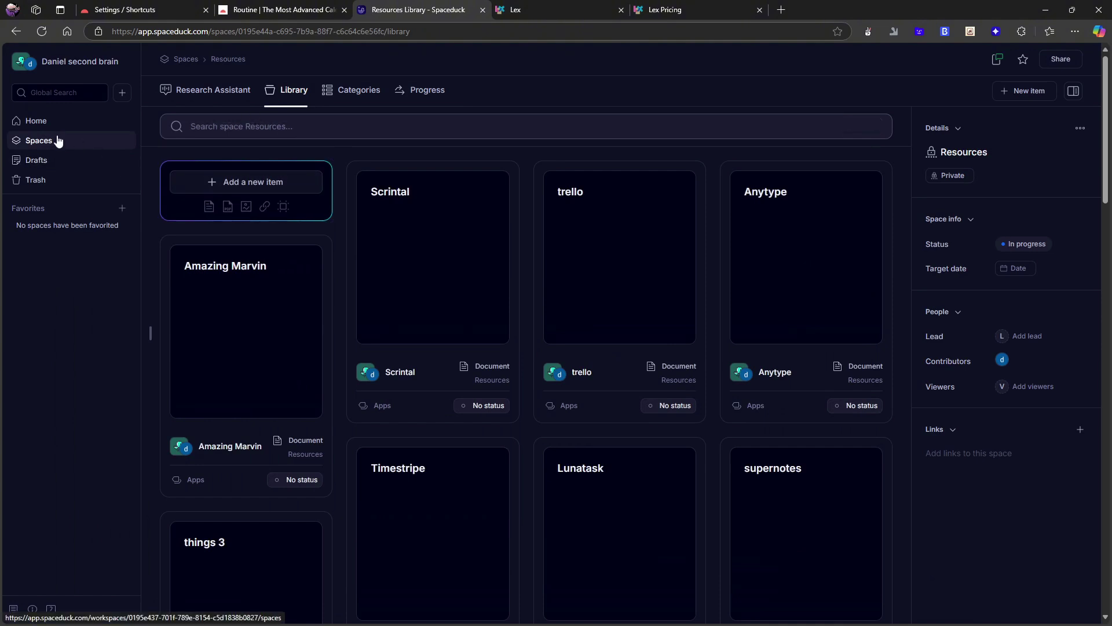
- Show the Categories table of 15 apps and preview the field types for a new column
click(356, 93)
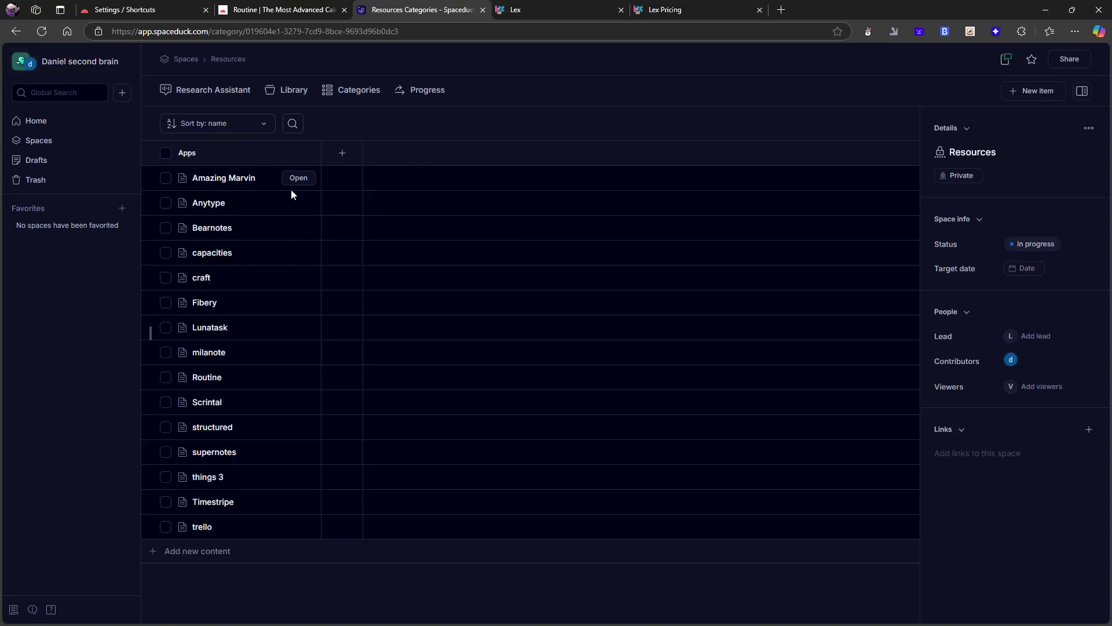
click(349, 158)
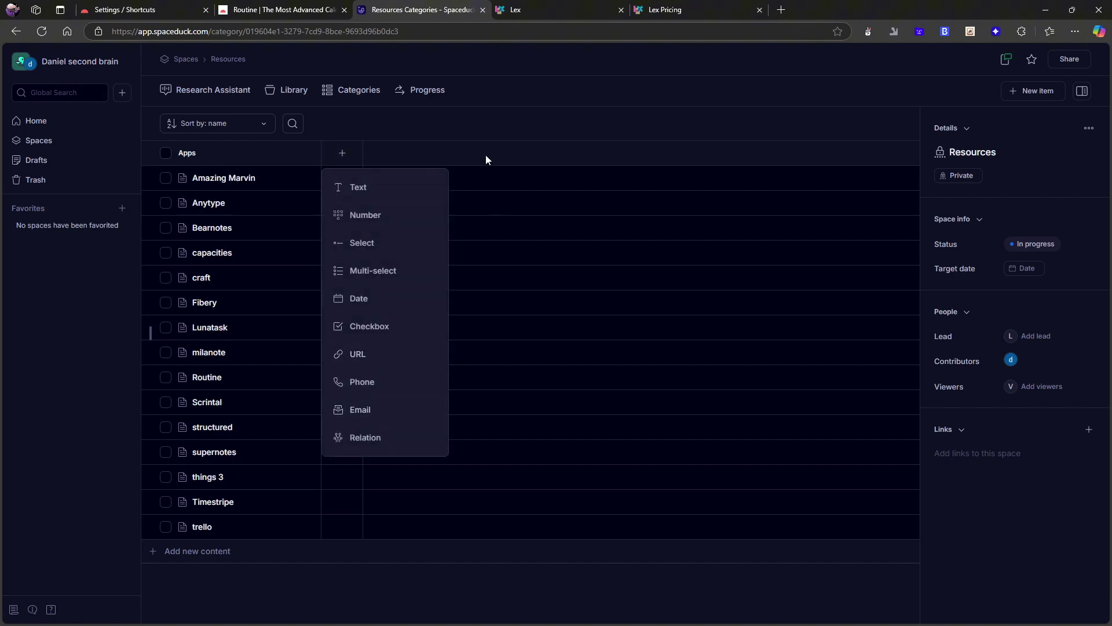
click(537, 115)
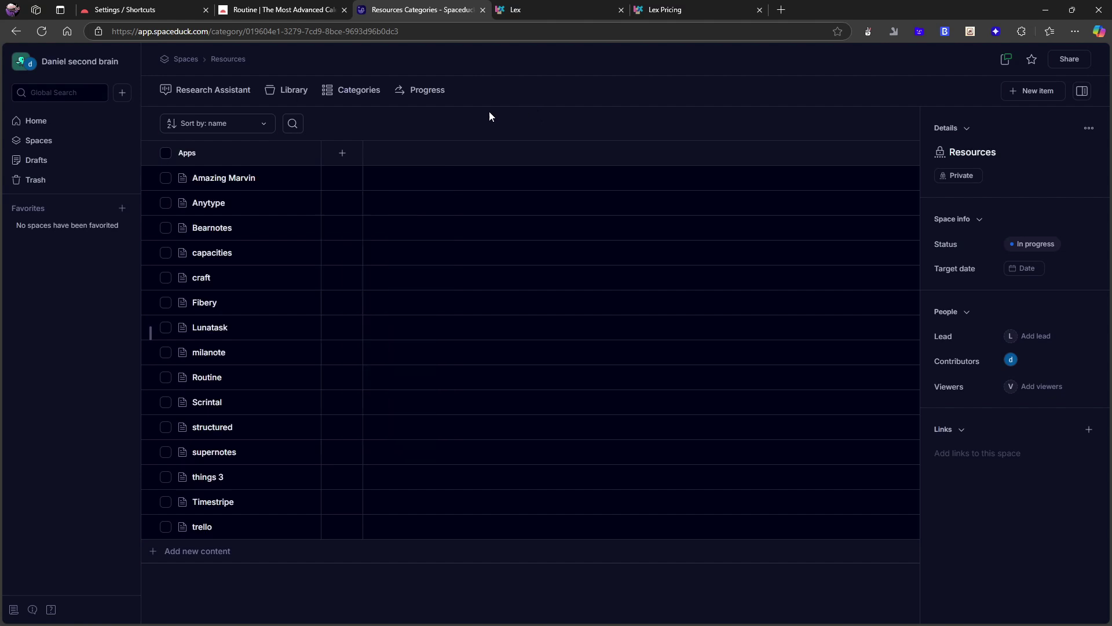
- Open the Progress view, collapse No status, and try the Kanban board before returning to List
click(423, 98)
click(576, 113)
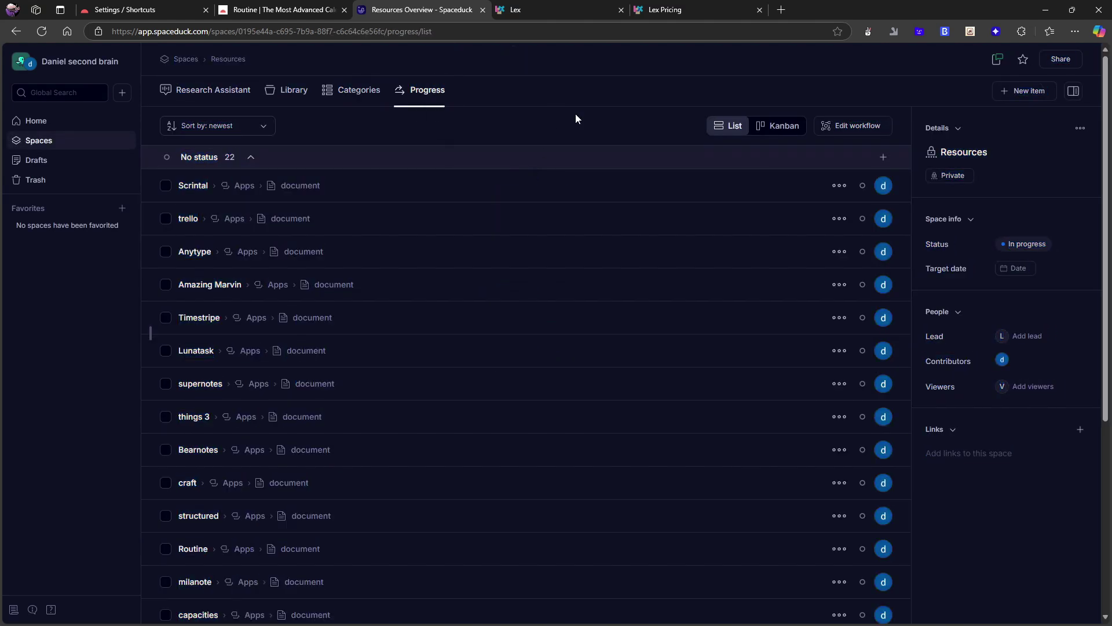
click(250, 158)
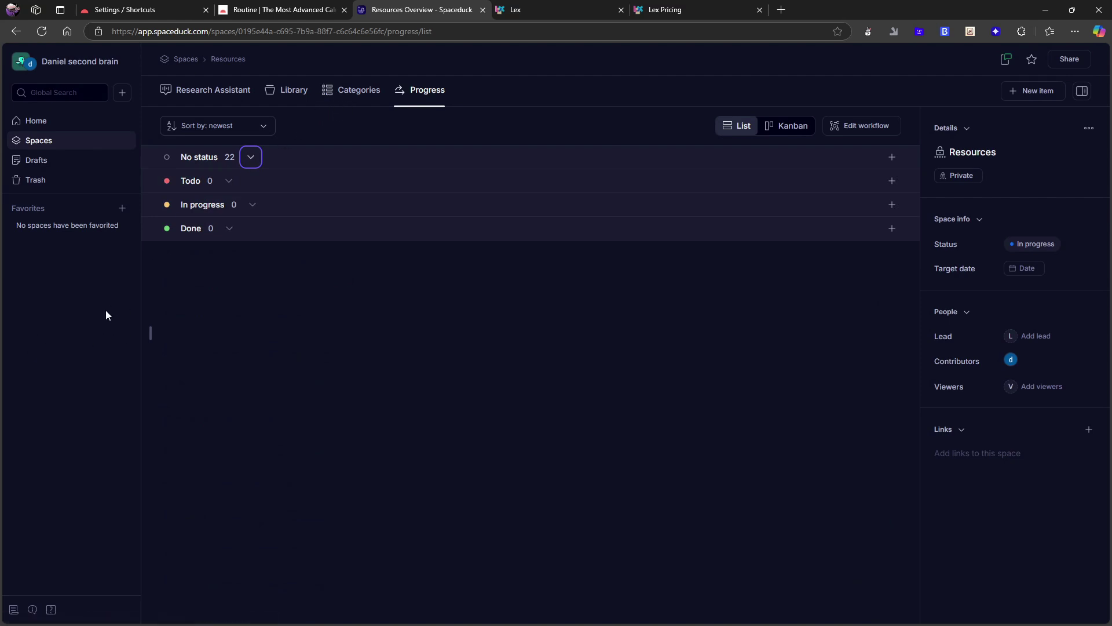
click(794, 127)
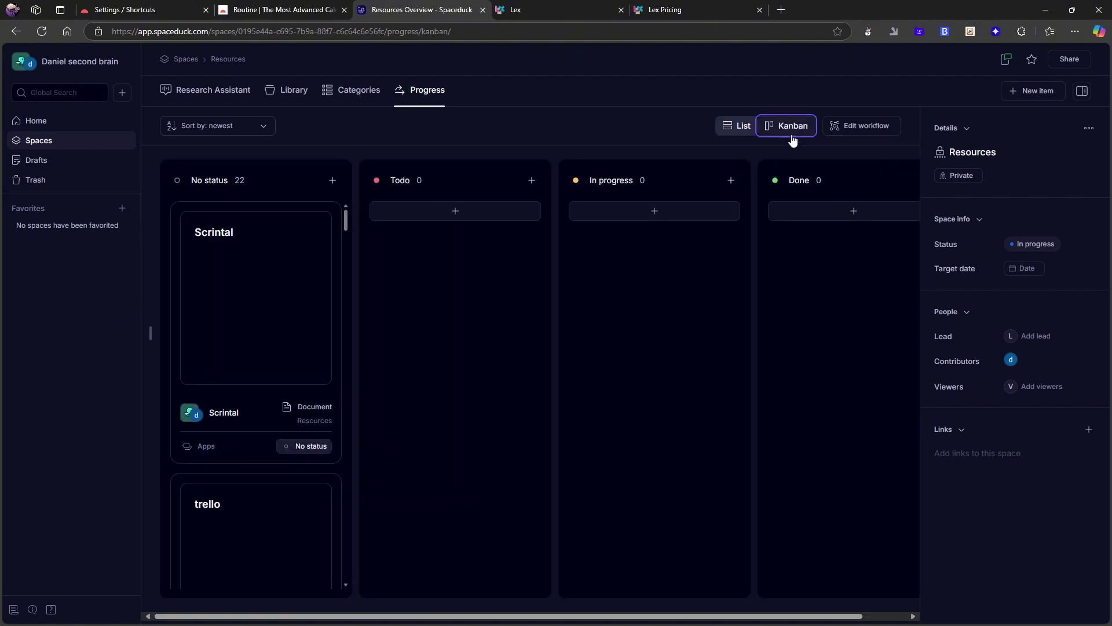
click(744, 128)
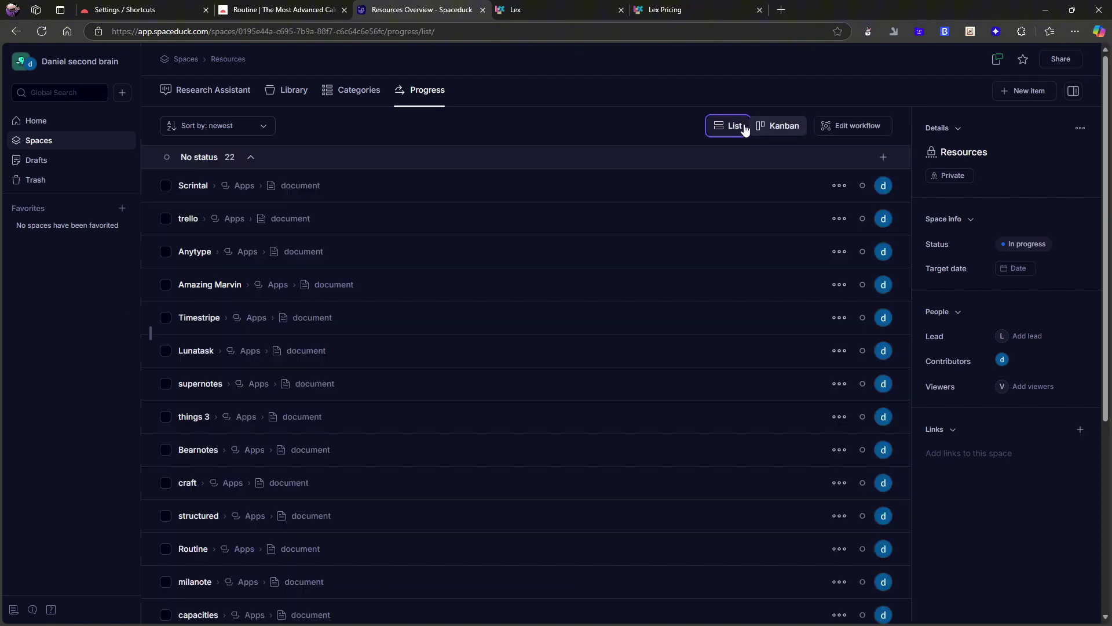
- Expand No status, open and close the Scrintal document, then collapse the group again
click(251, 159)
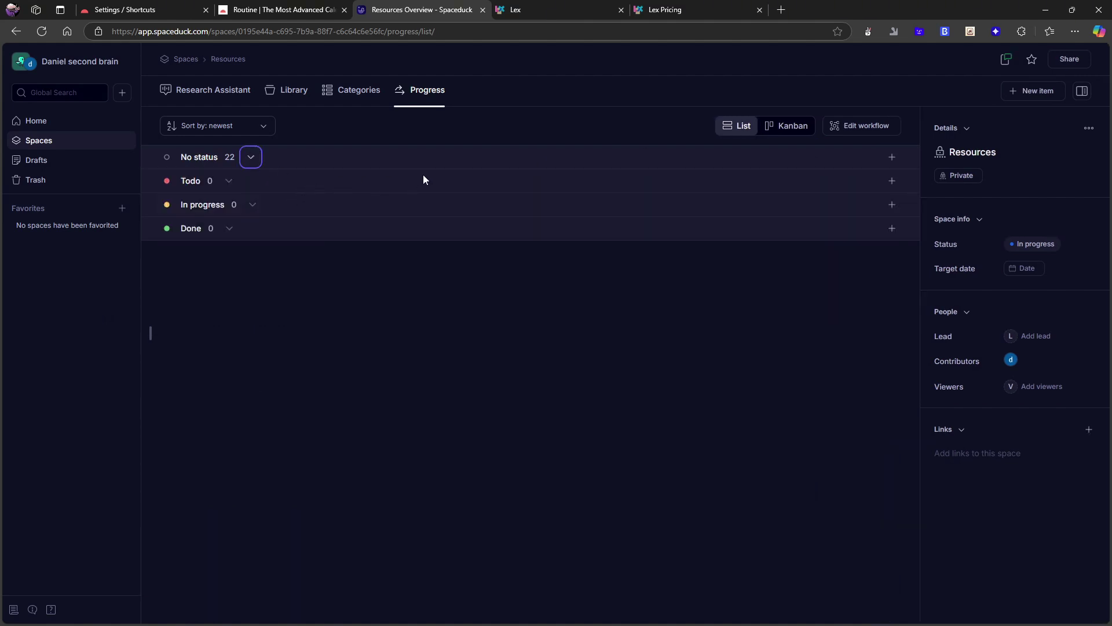
click(251, 164)
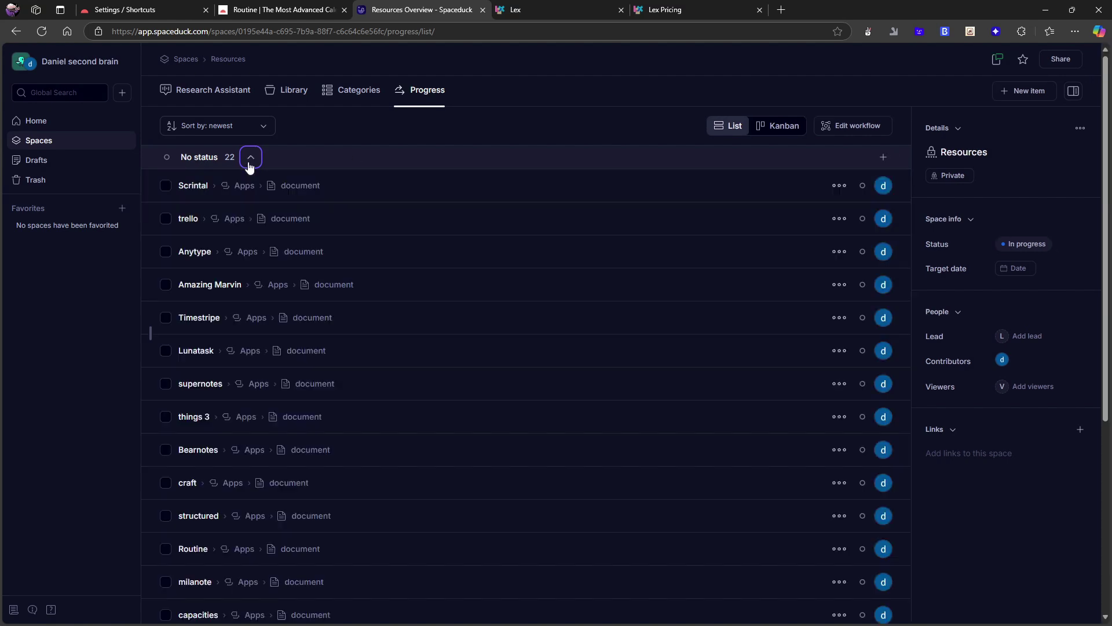
click(192, 186)
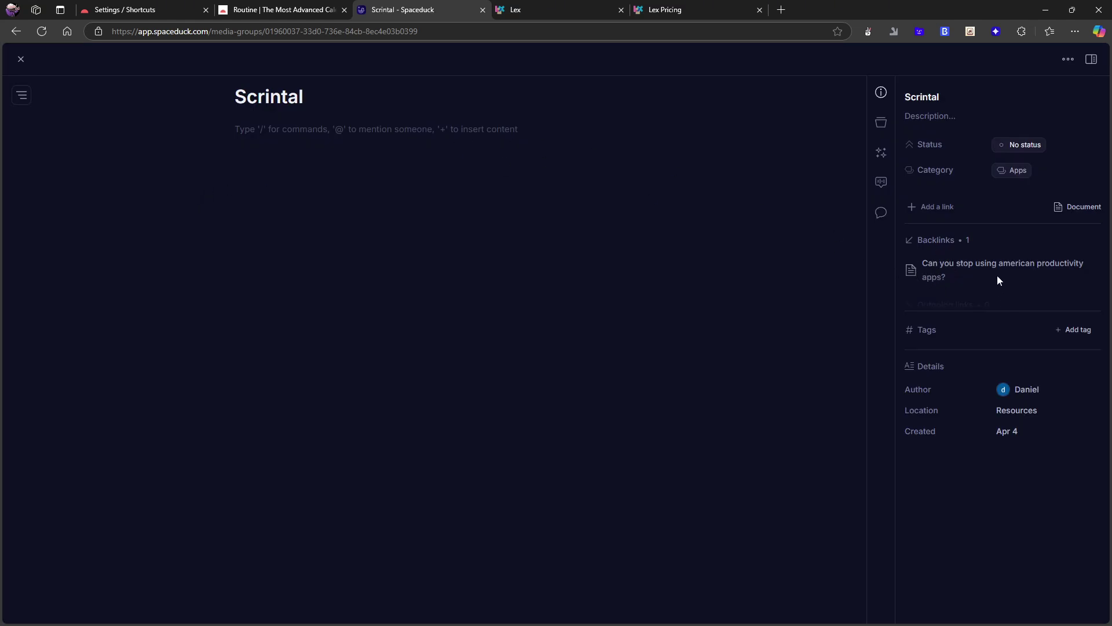
click(21, 59)
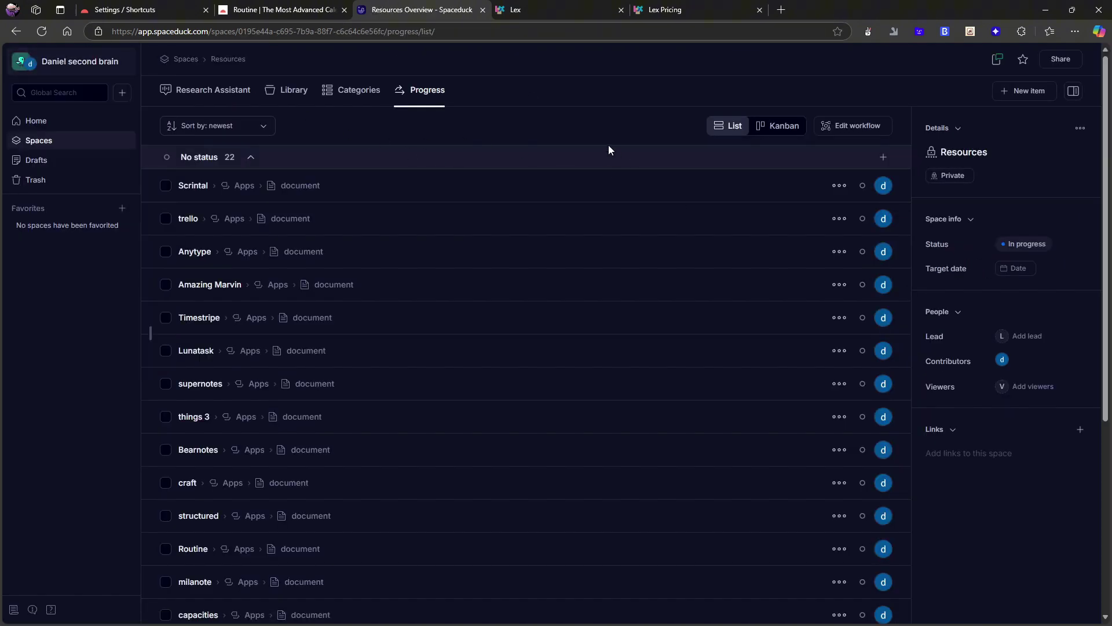
click(251, 157)
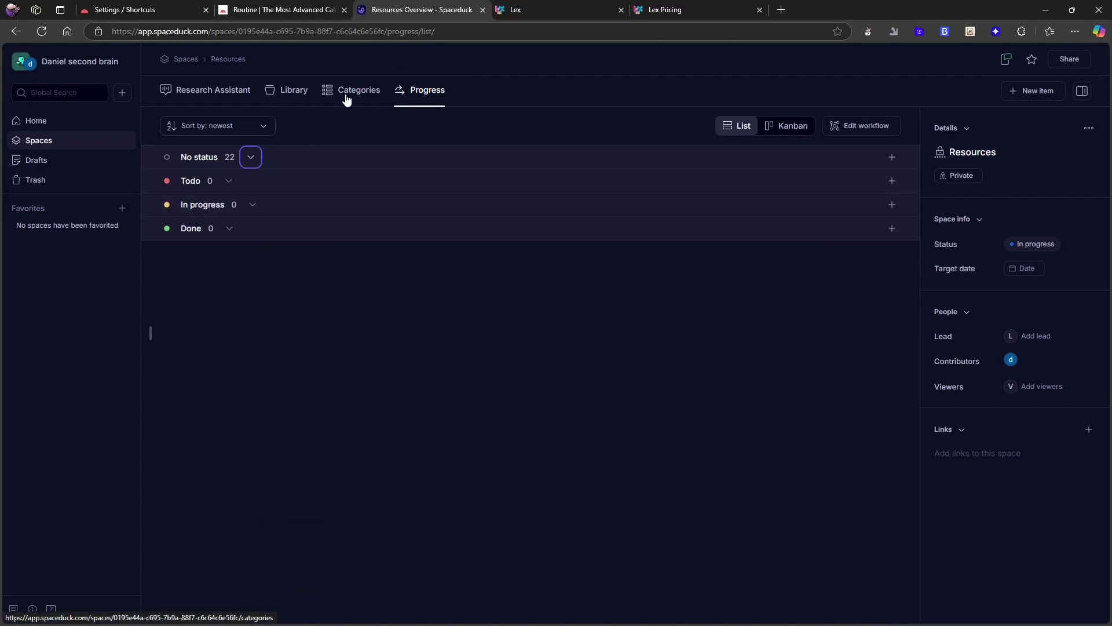
click(221, 96)
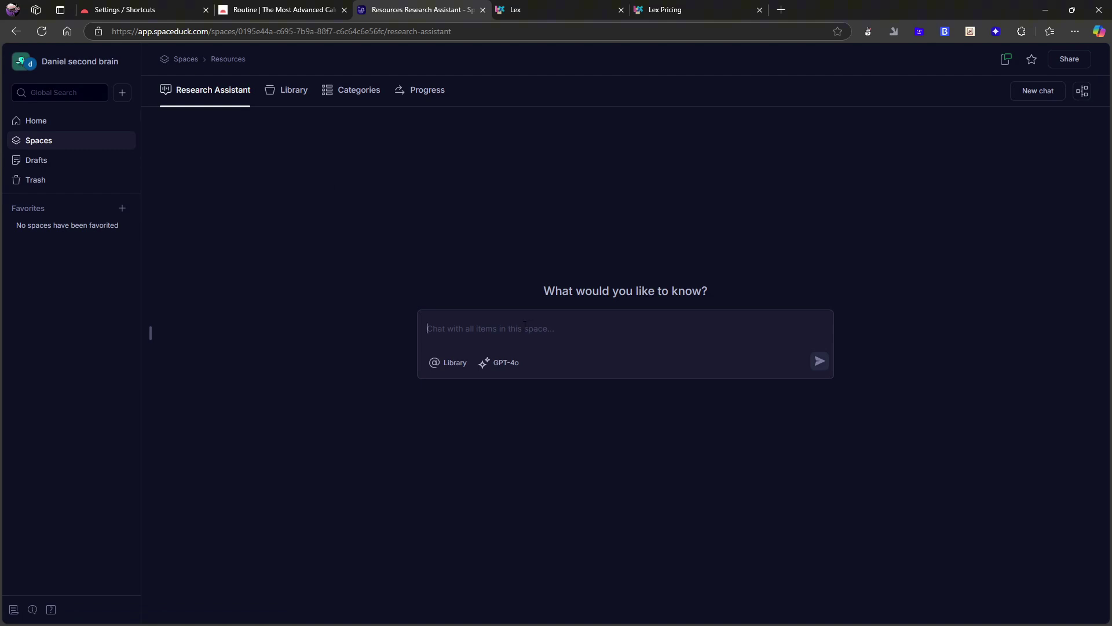
click(504, 363)
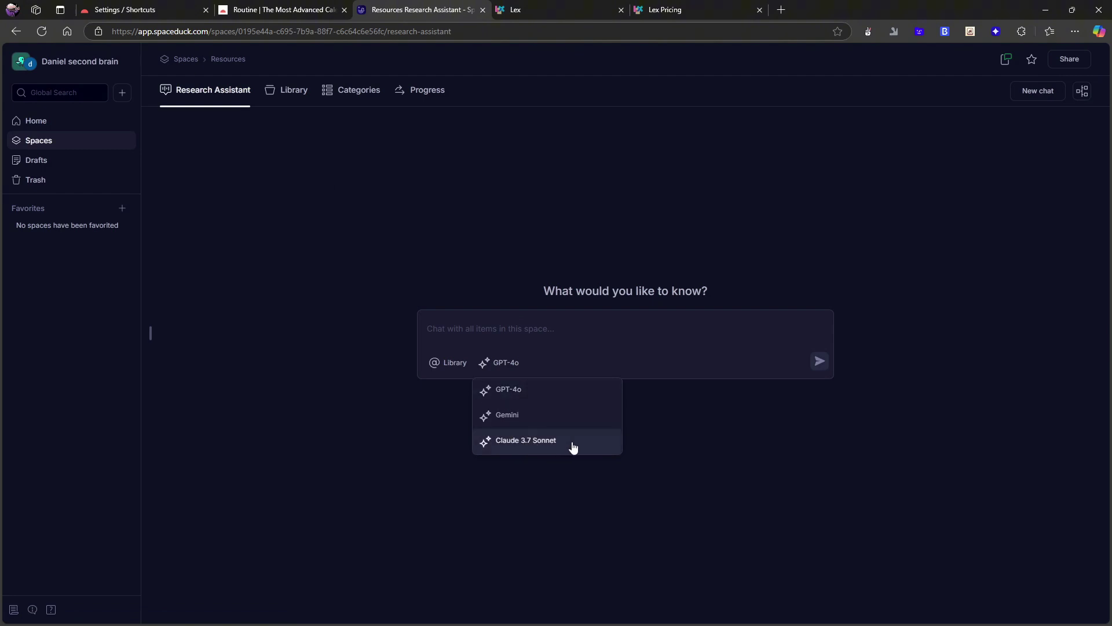
click(461, 369)
click(454, 362)
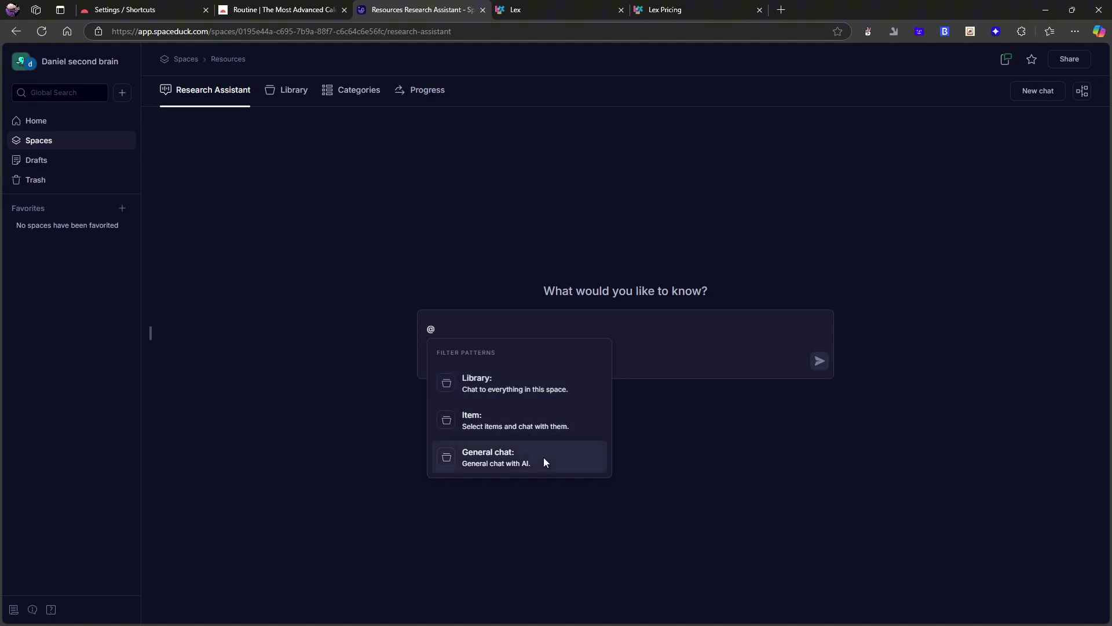
double_click(606, 292)
click(470, 279)
key(BackSpace)
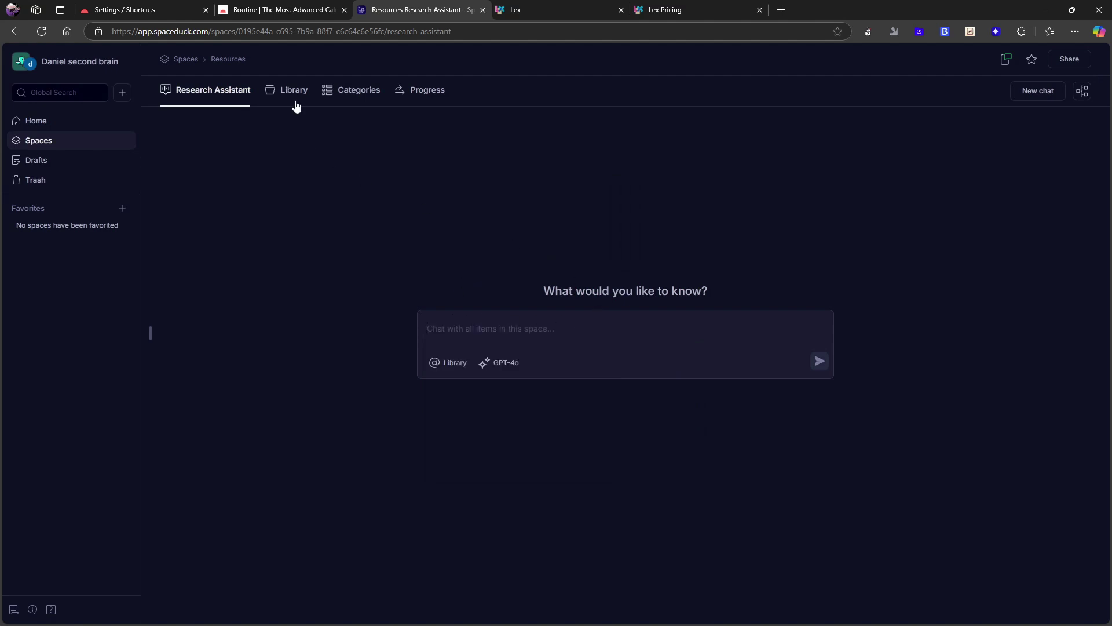
- Open the Resources space's Library of saved items
click(295, 101)
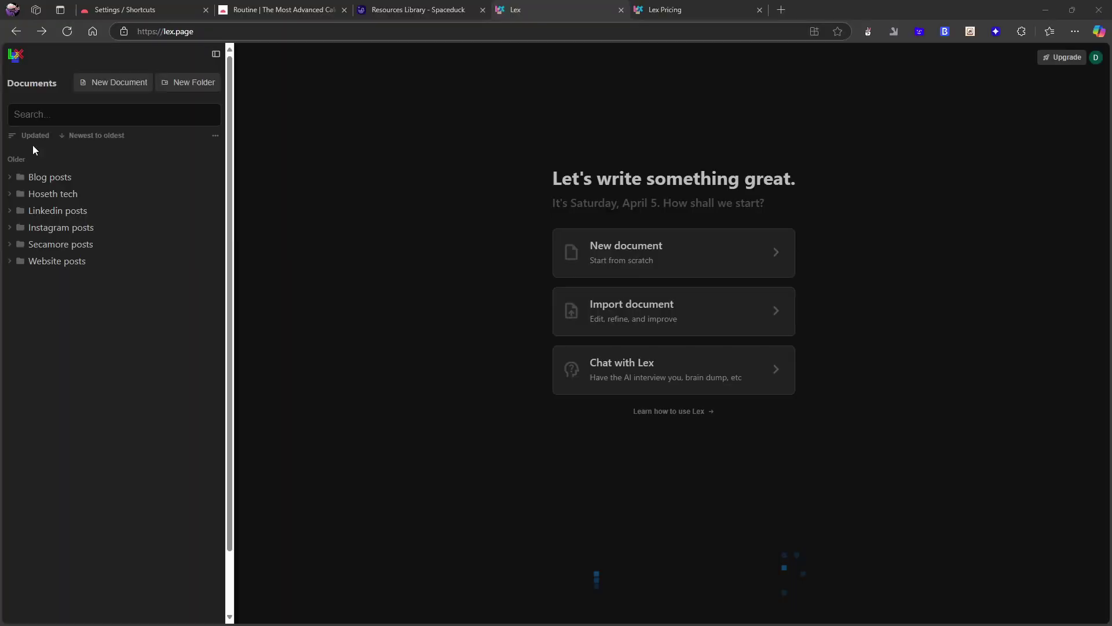
- Open the 'Do something with your notes' post from Blog posts > Archived and scroll through it
click(17, 178)
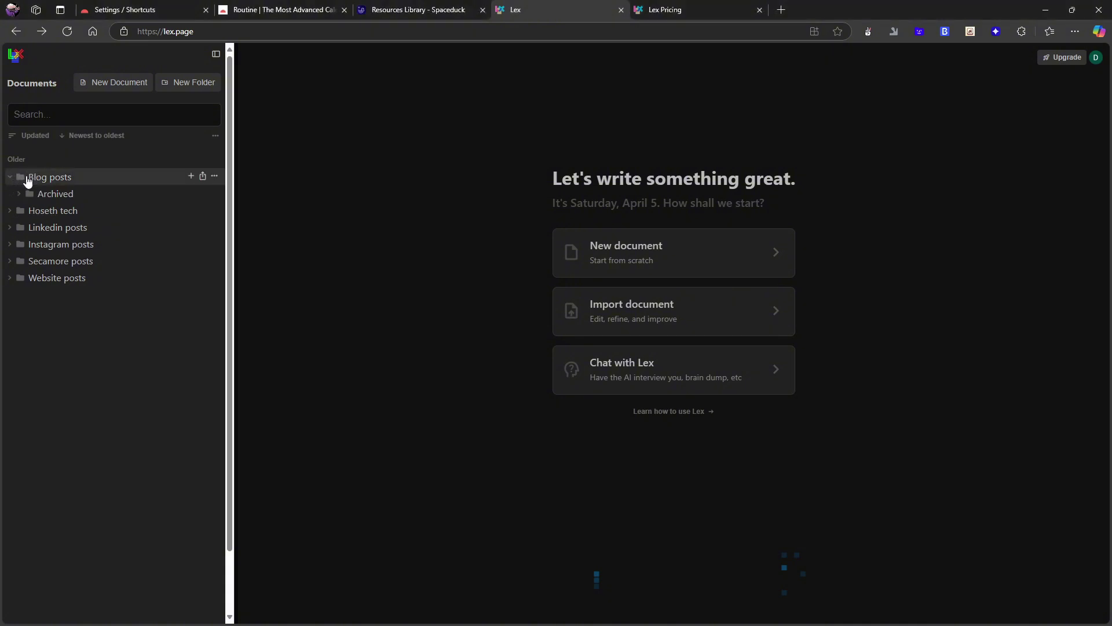
click(63, 198)
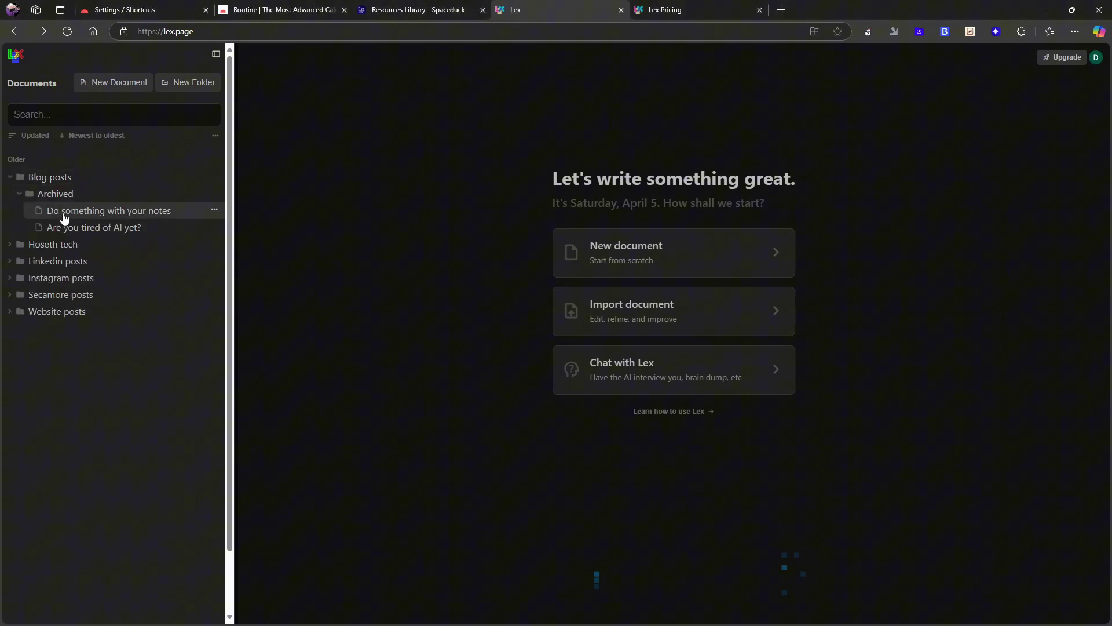
click(73, 212)
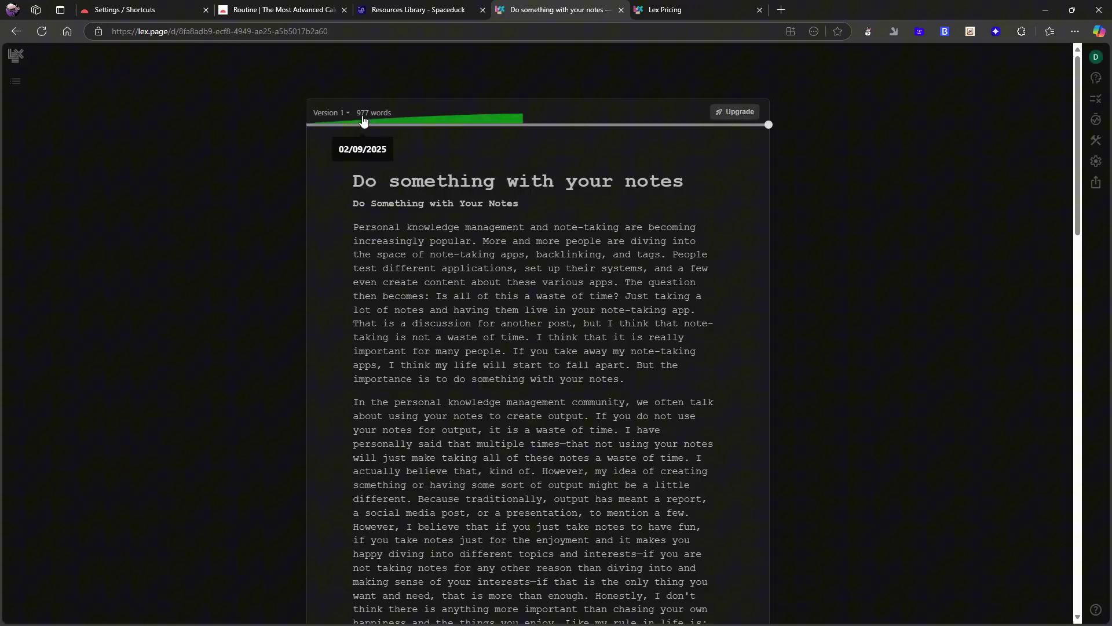
mouse_move(366, 124)
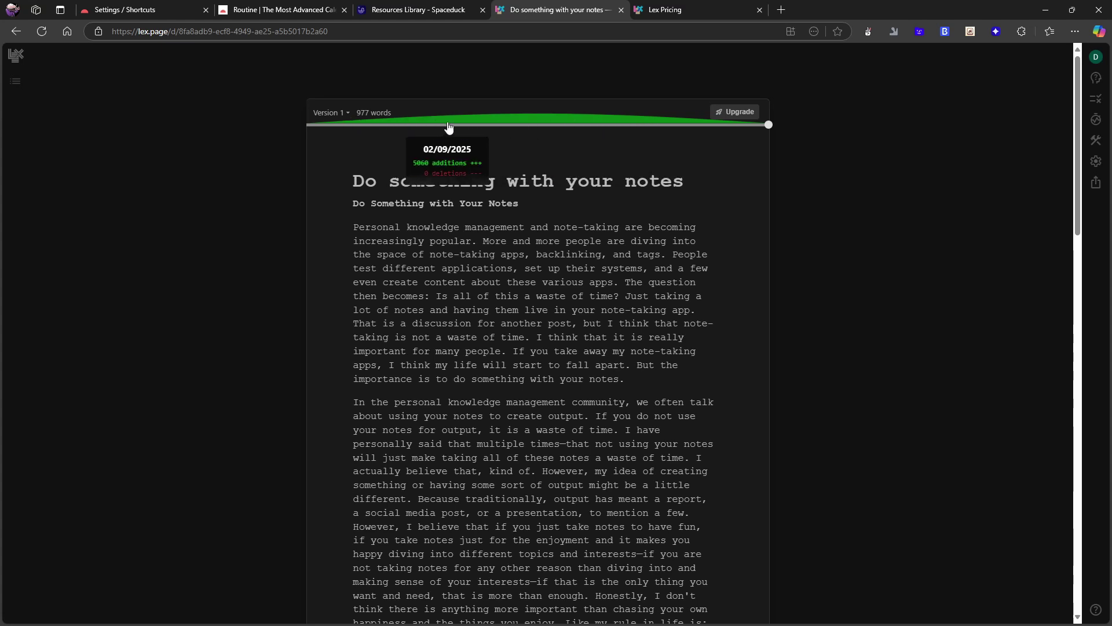
scroll(448, 126, down, 9)
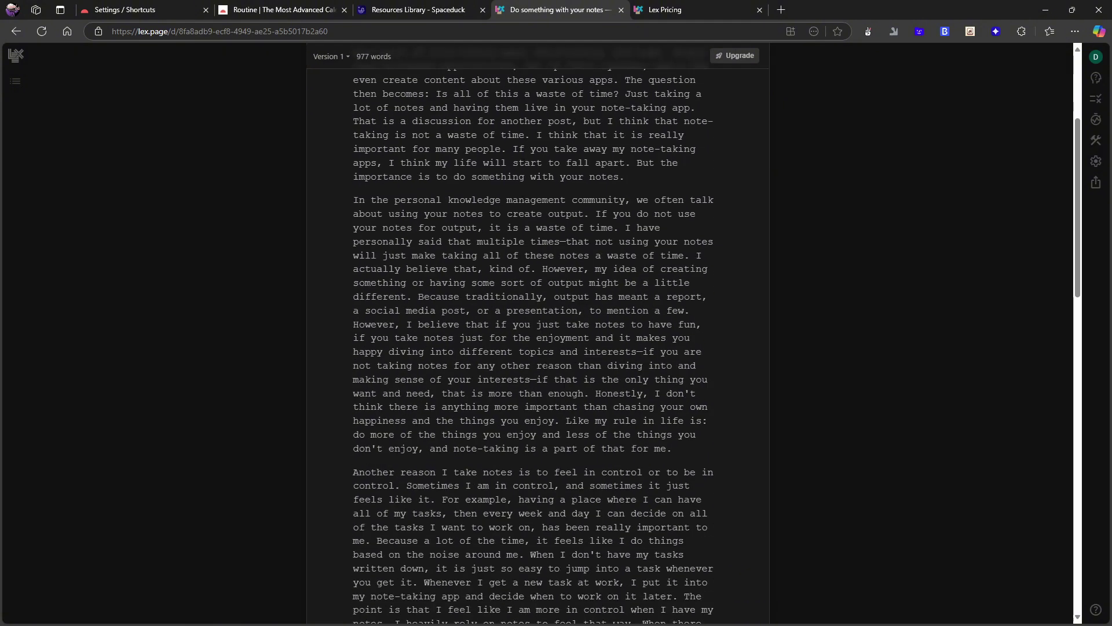
- Browse Ask Lex's AI model list, then show the essay's writing checks (Grammar, Brevity, Cliches, Readability)
click(1095, 78)
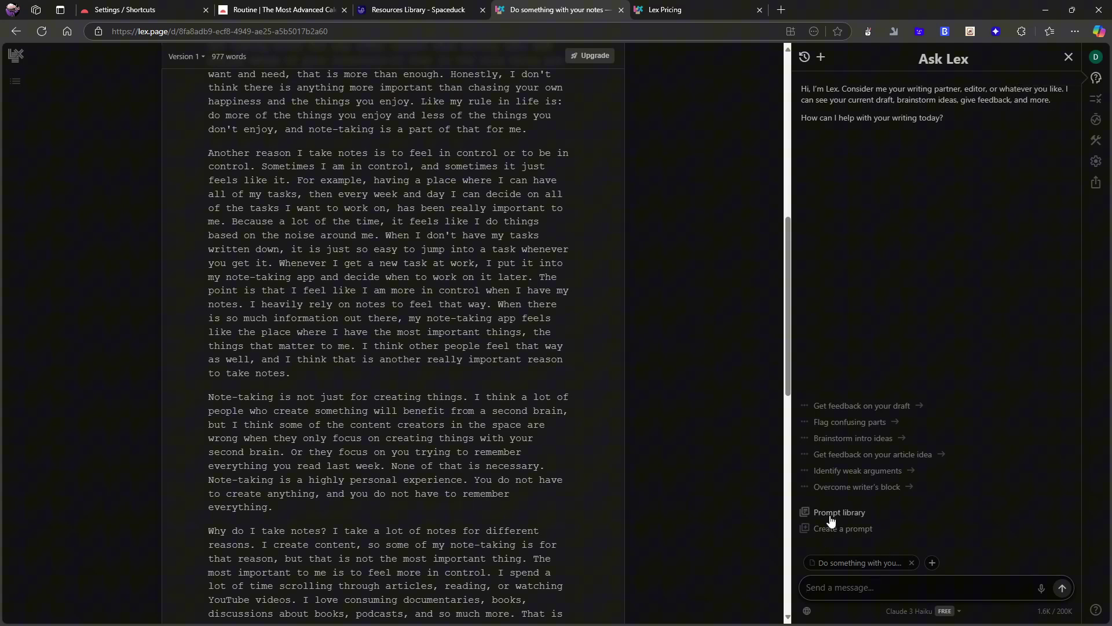
click(939, 617)
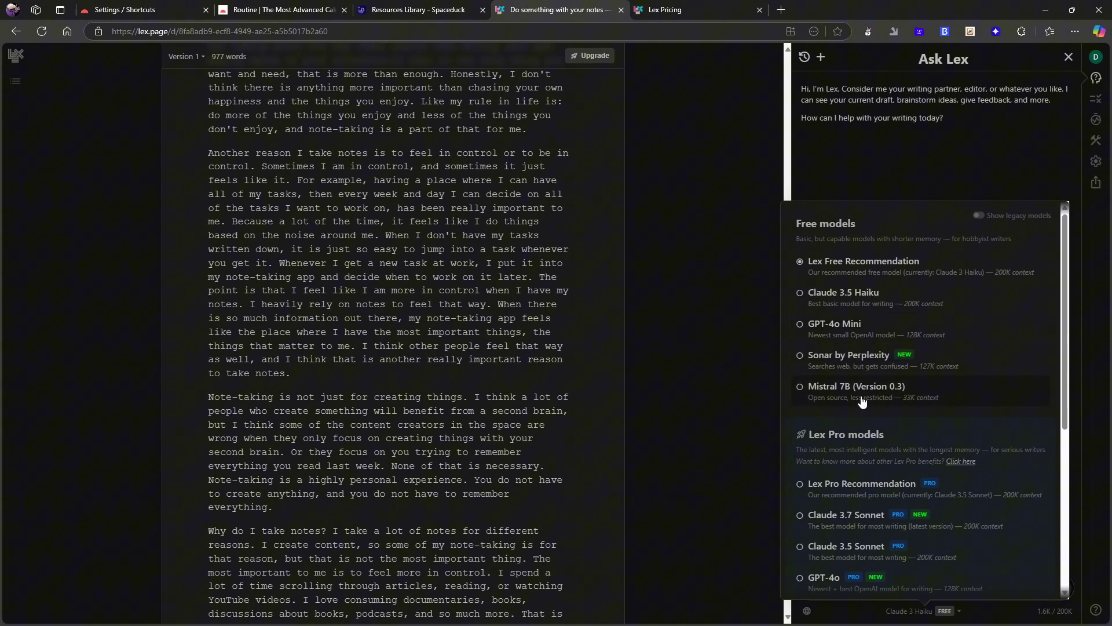
scroll(934, 444, down, 2)
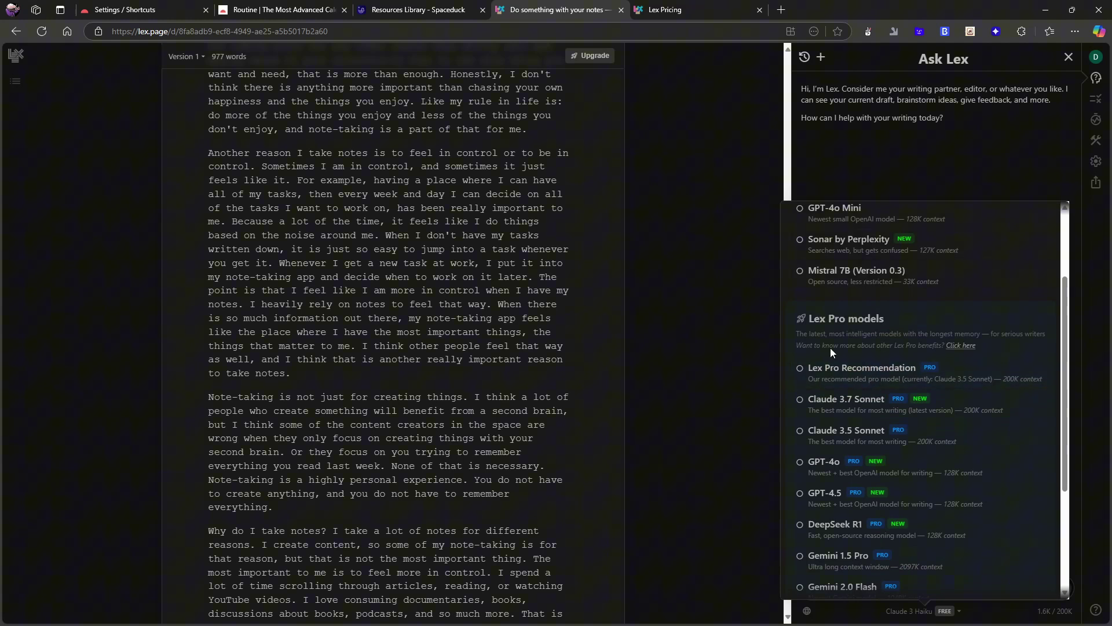
scroll(869, 430, down, 2)
scroll(916, 404, down, 1)
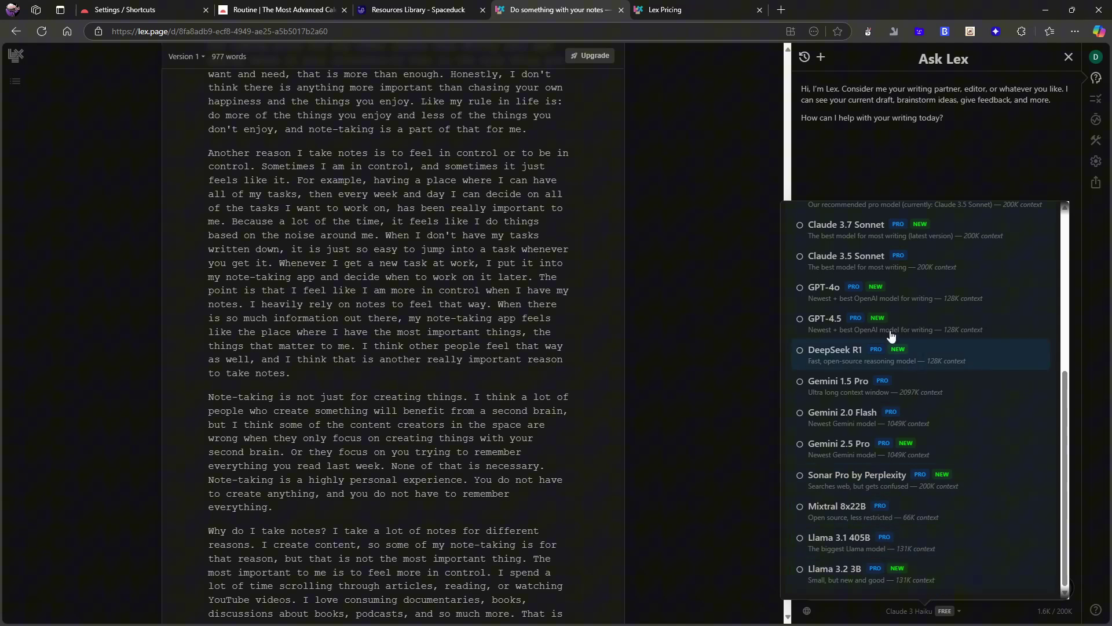
scroll(811, 317, up, 1)
click(1014, 153)
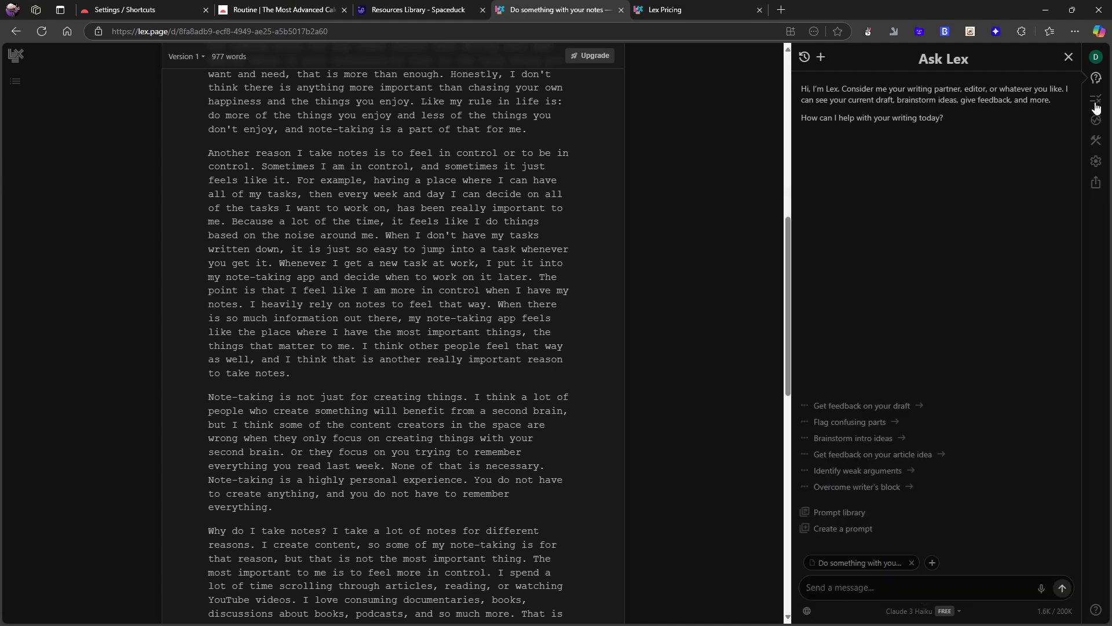
click(1096, 99)
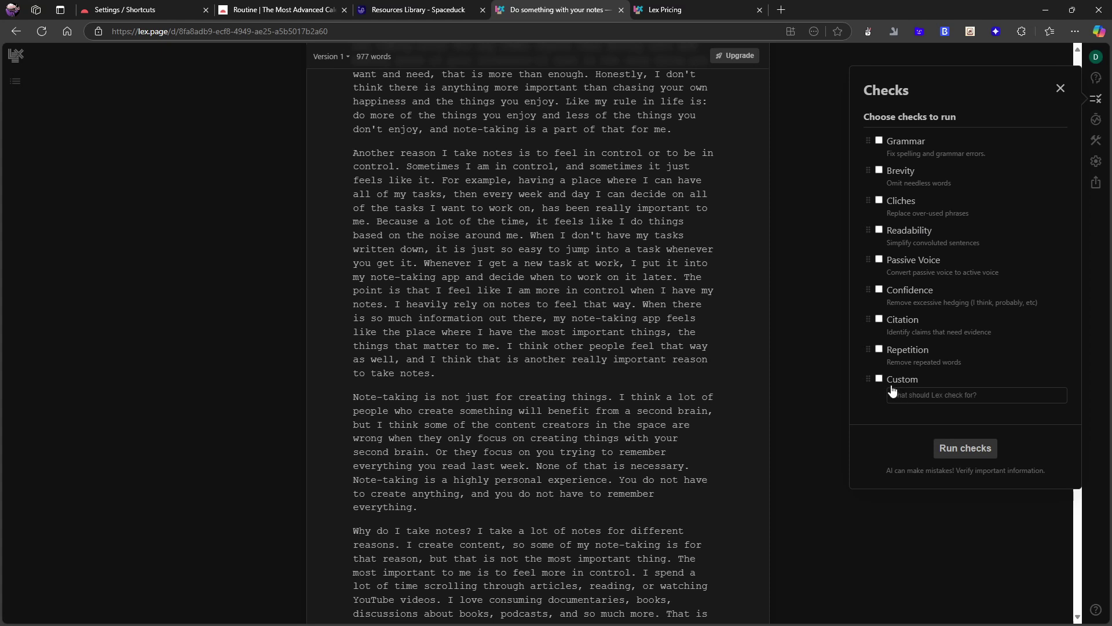
- Preview the Focused Session setup and Prompt Builder's saved prompts, then close the panel
click(1095, 122)
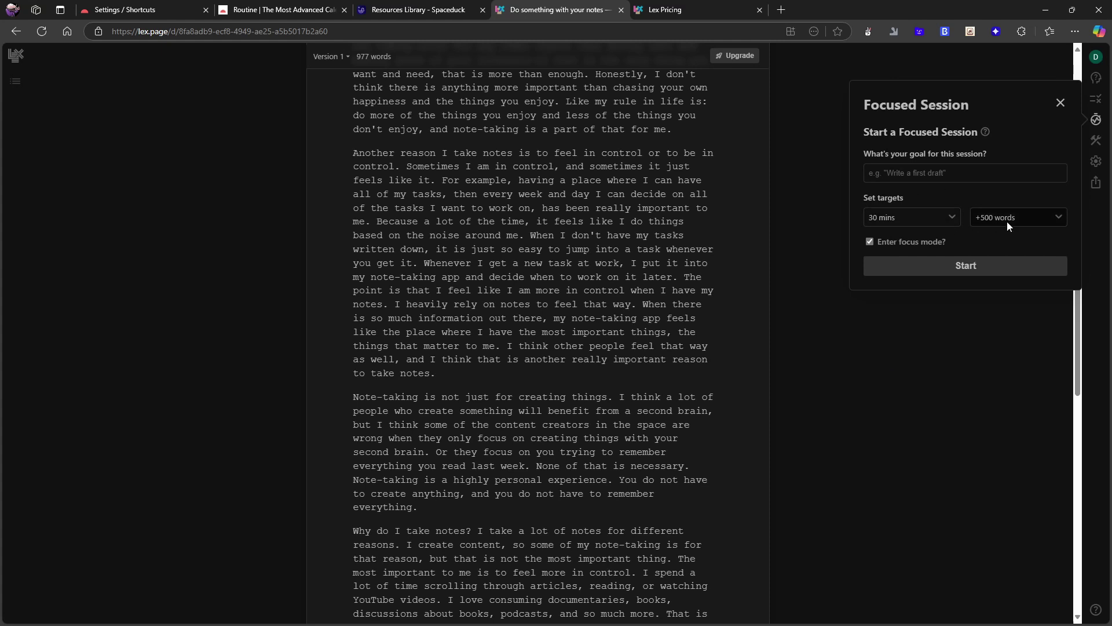
click(1097, 141)
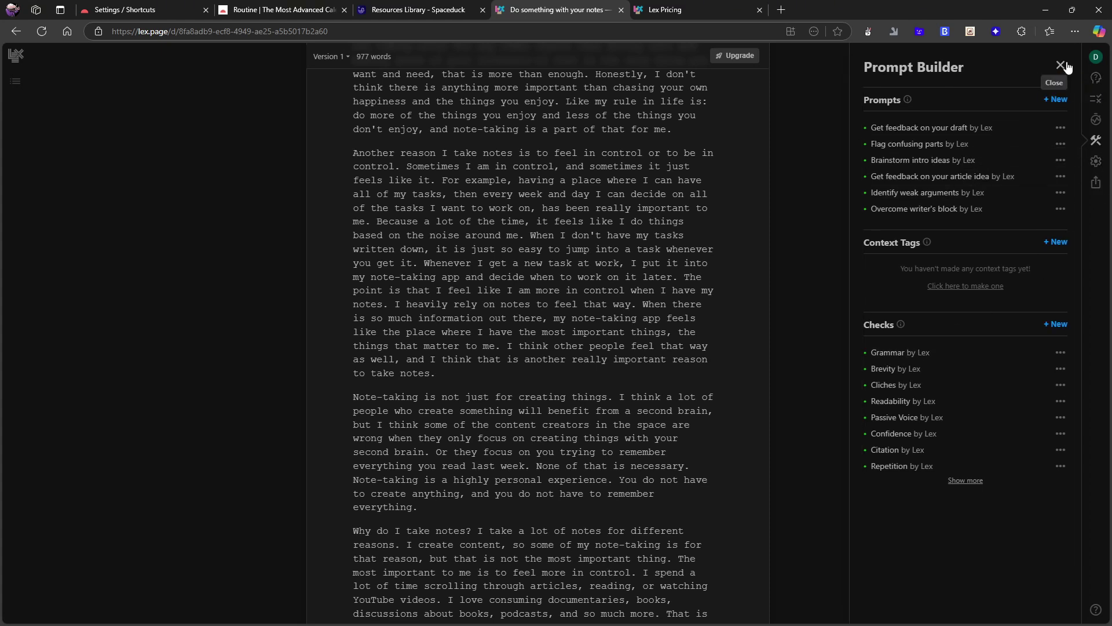
click(1067, 69)
scroll(533, 336, down, 2)
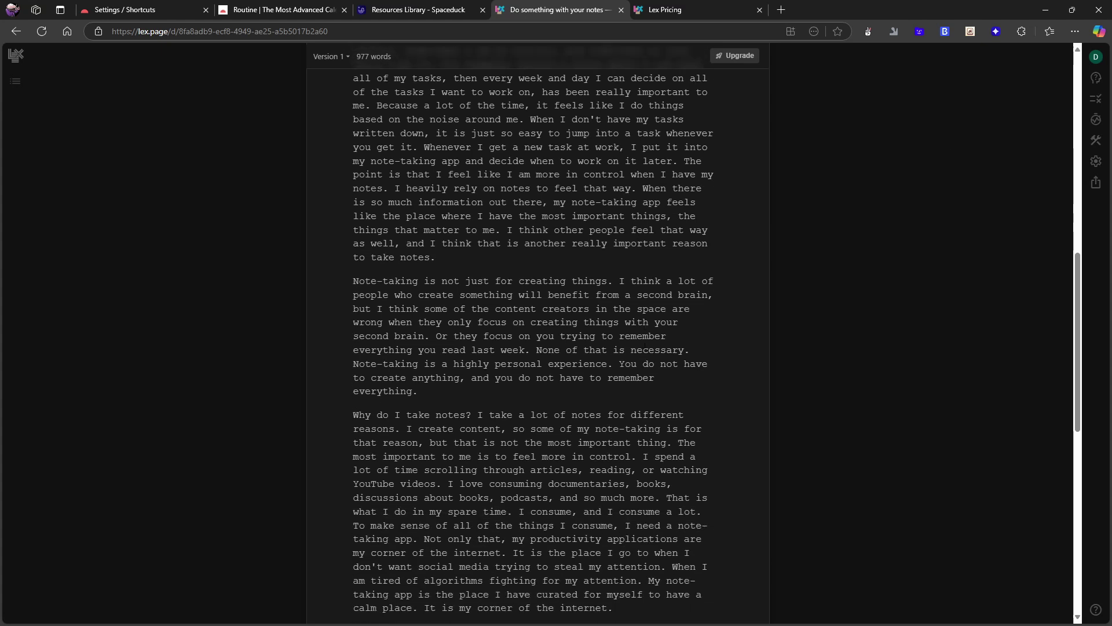
scroll(533, 336, up, 6)
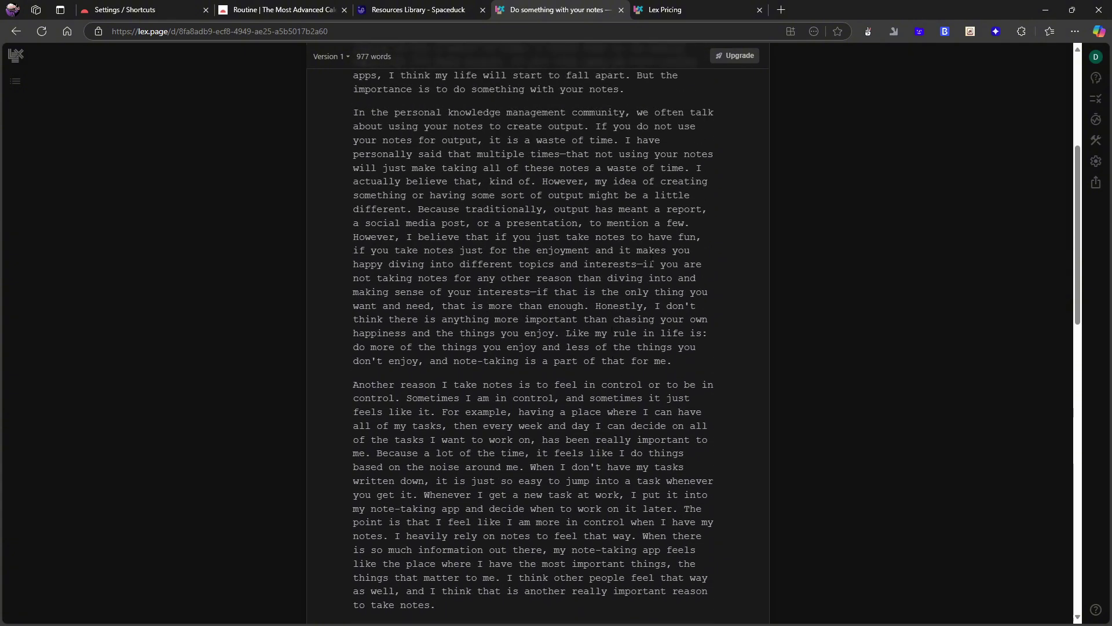
scroll(825, 123, up, 5)
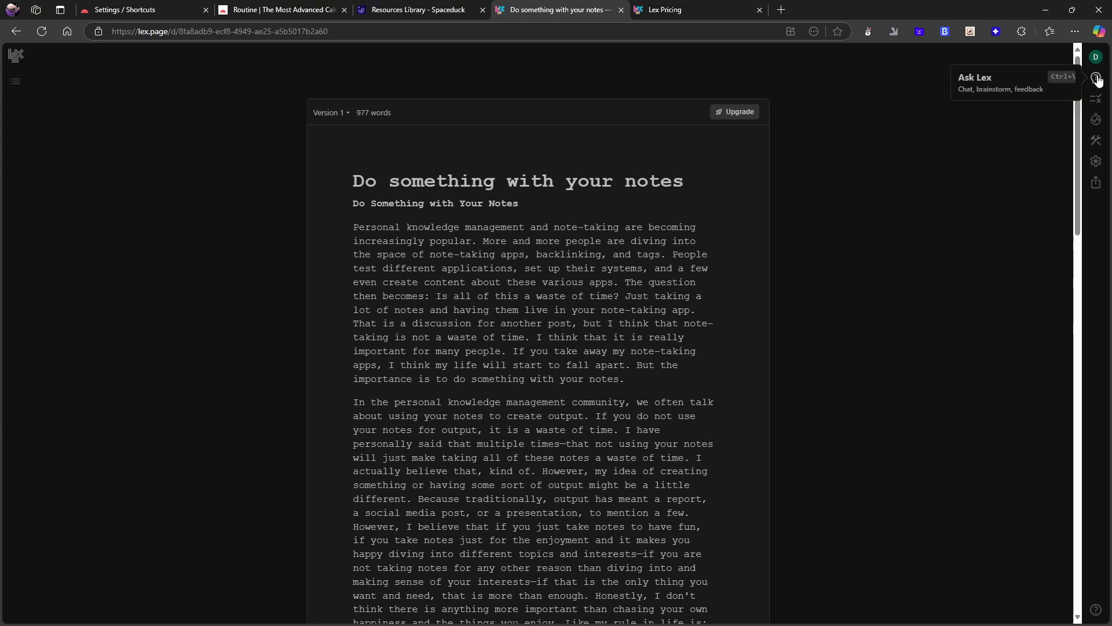
scroll(747, 182, down, 3)
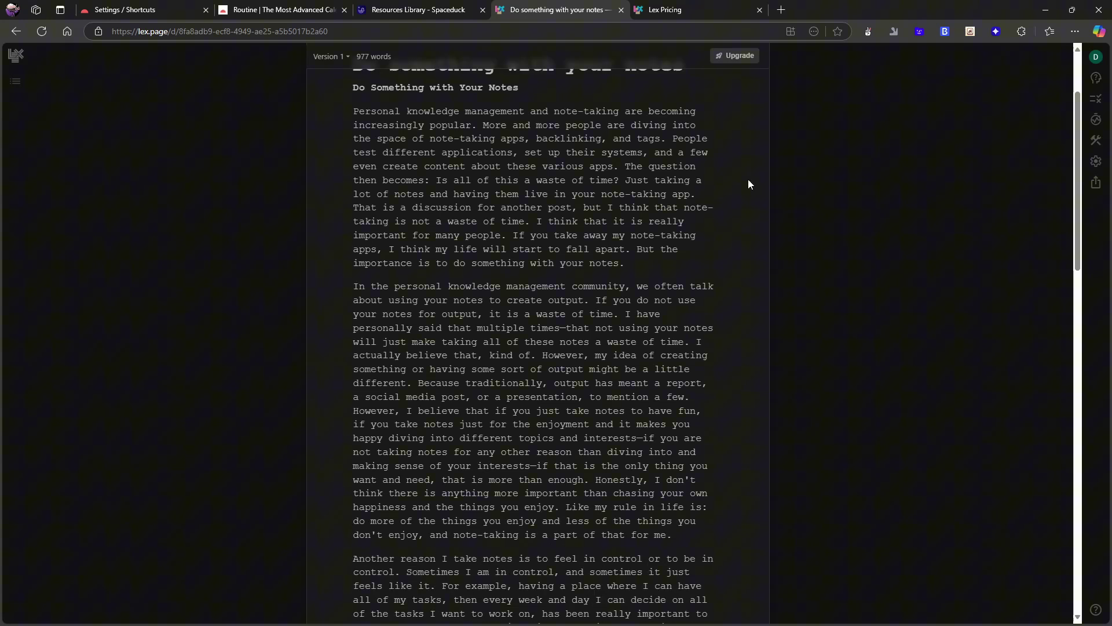
scroll(708, 196, down, 2)
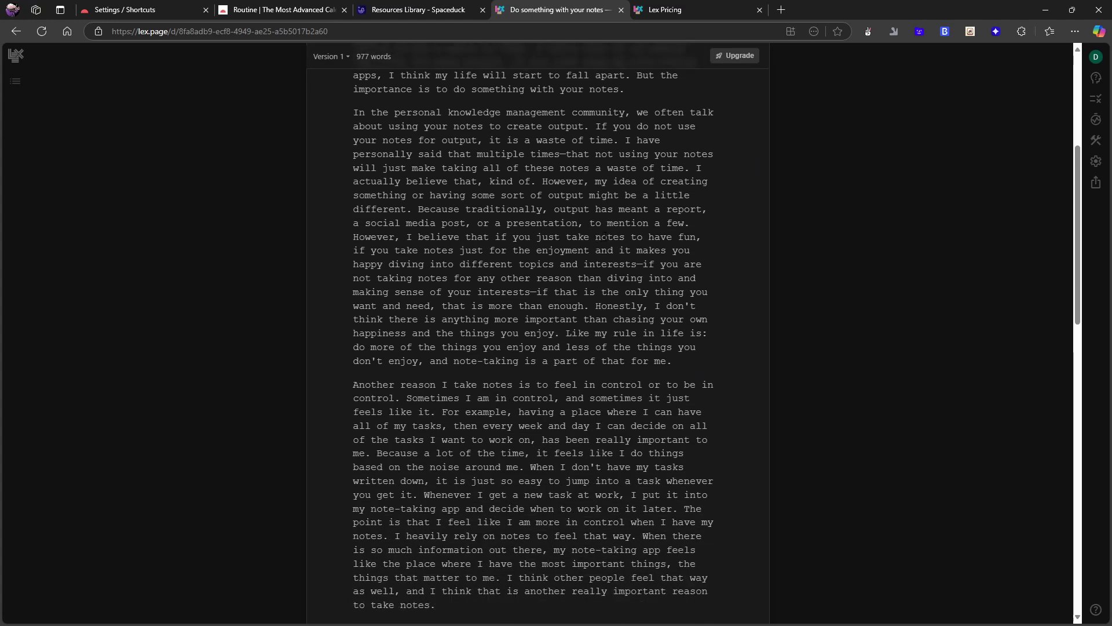
scroll(604, 236, down, 2)
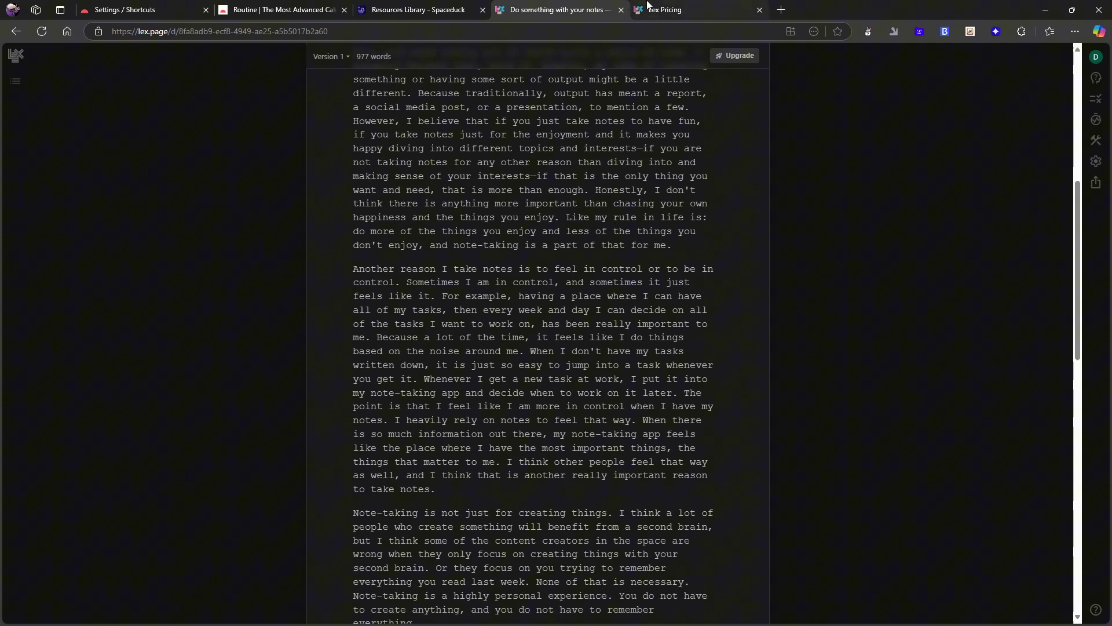
- Compare Lex Pro yearly billing ($12/month, $144/year) with the $18 monthly plan
click(648, 7)
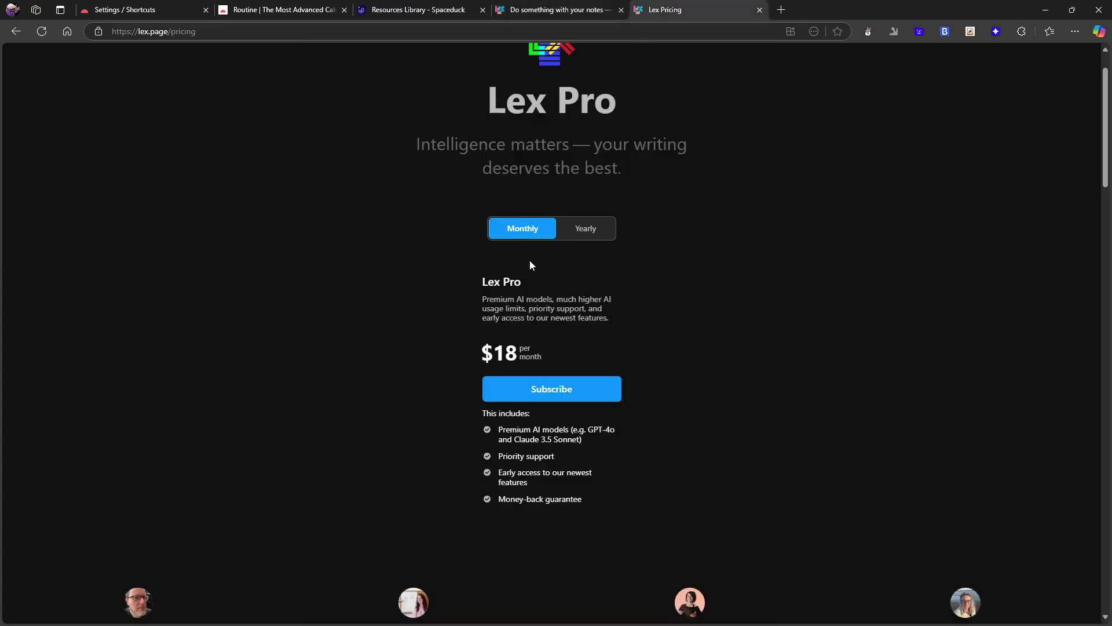
click(585, 232)
scroll(577, 238, down, 2)
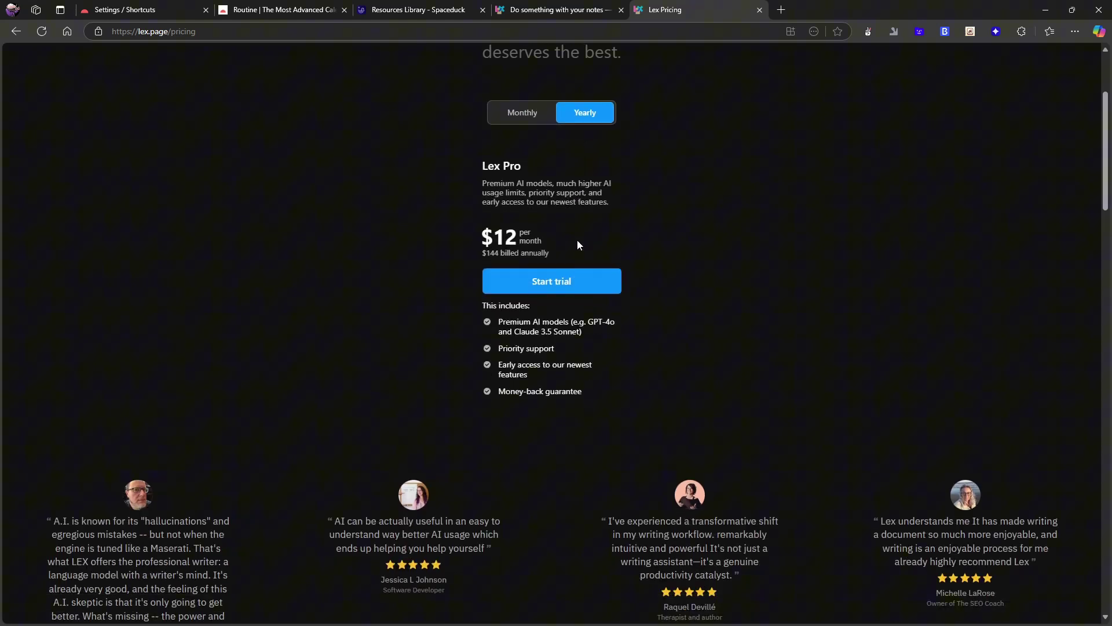
scroll(577, 239, up, 2)
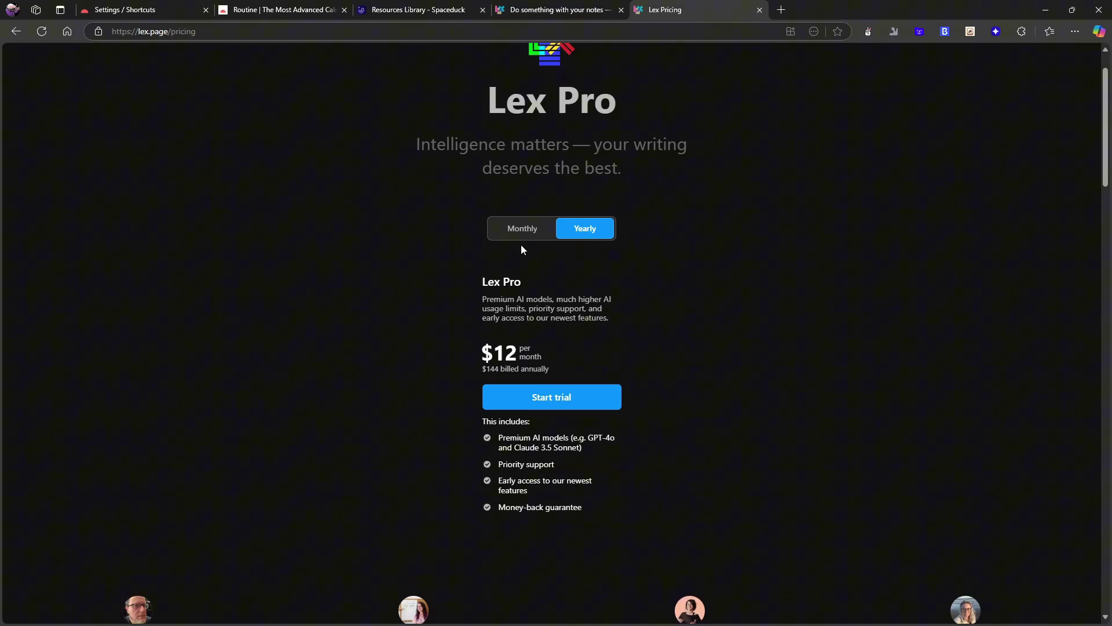
click(540, 236)
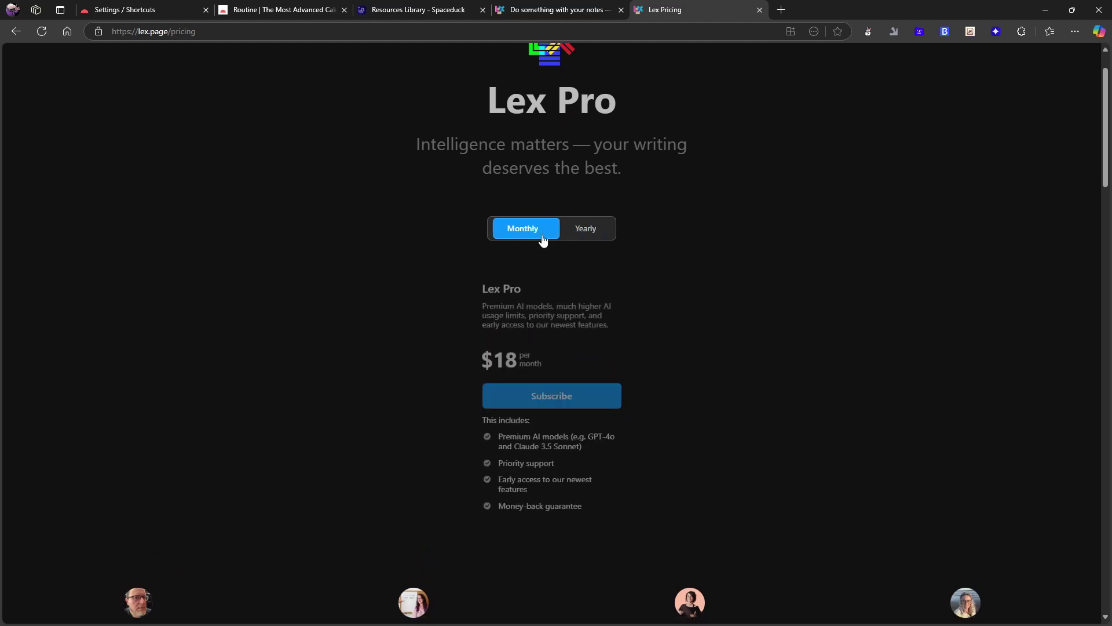
click(561, 7)
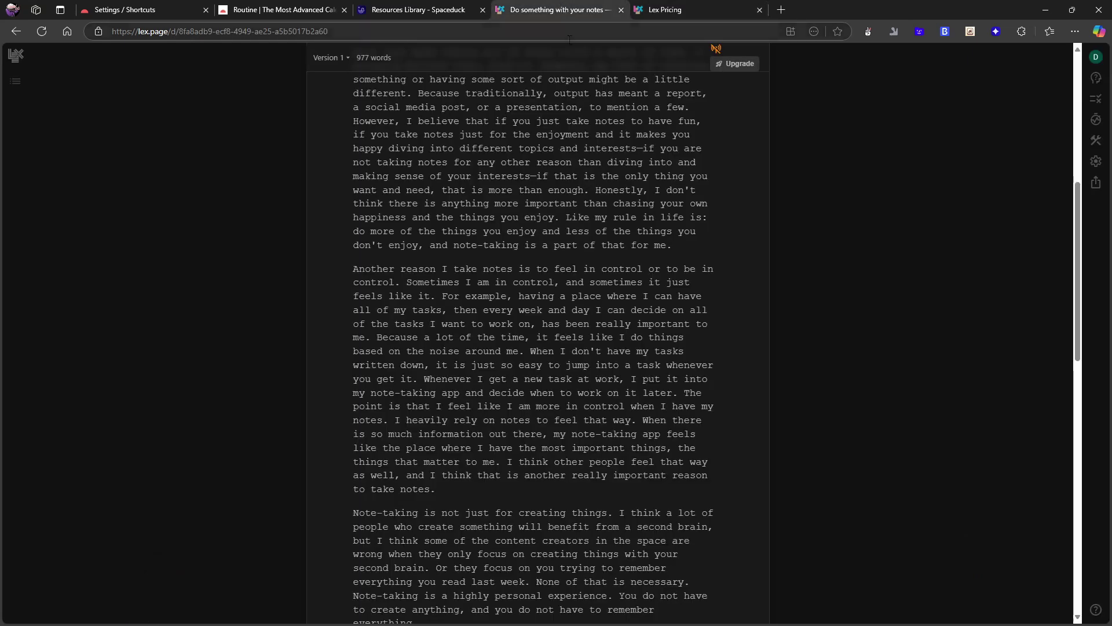
scroll(638, 75, up, 3)
click(720, 7)
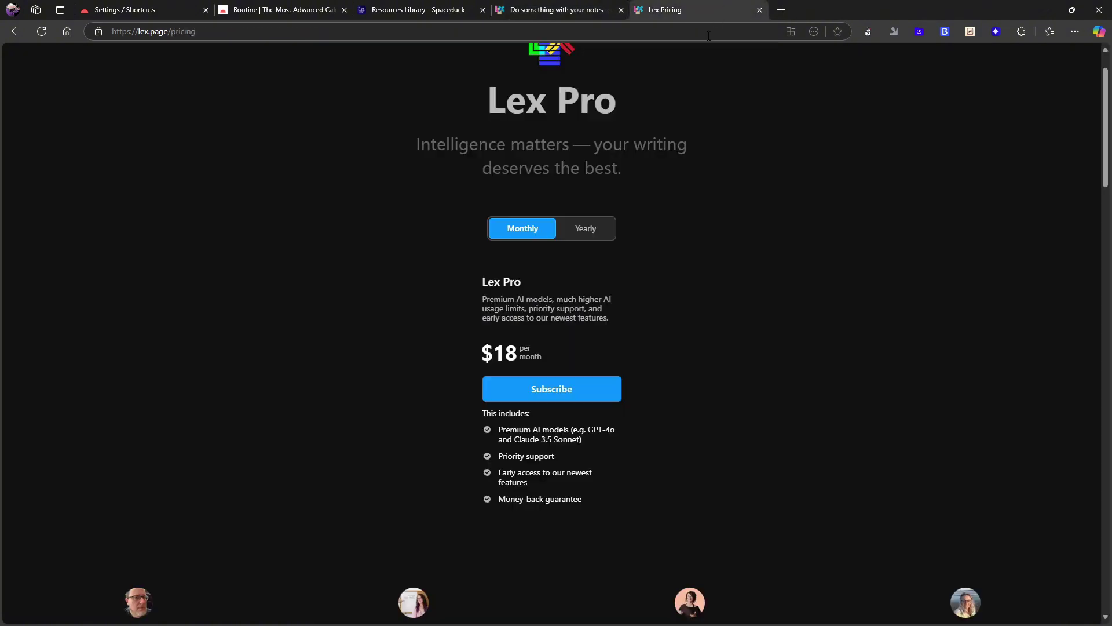